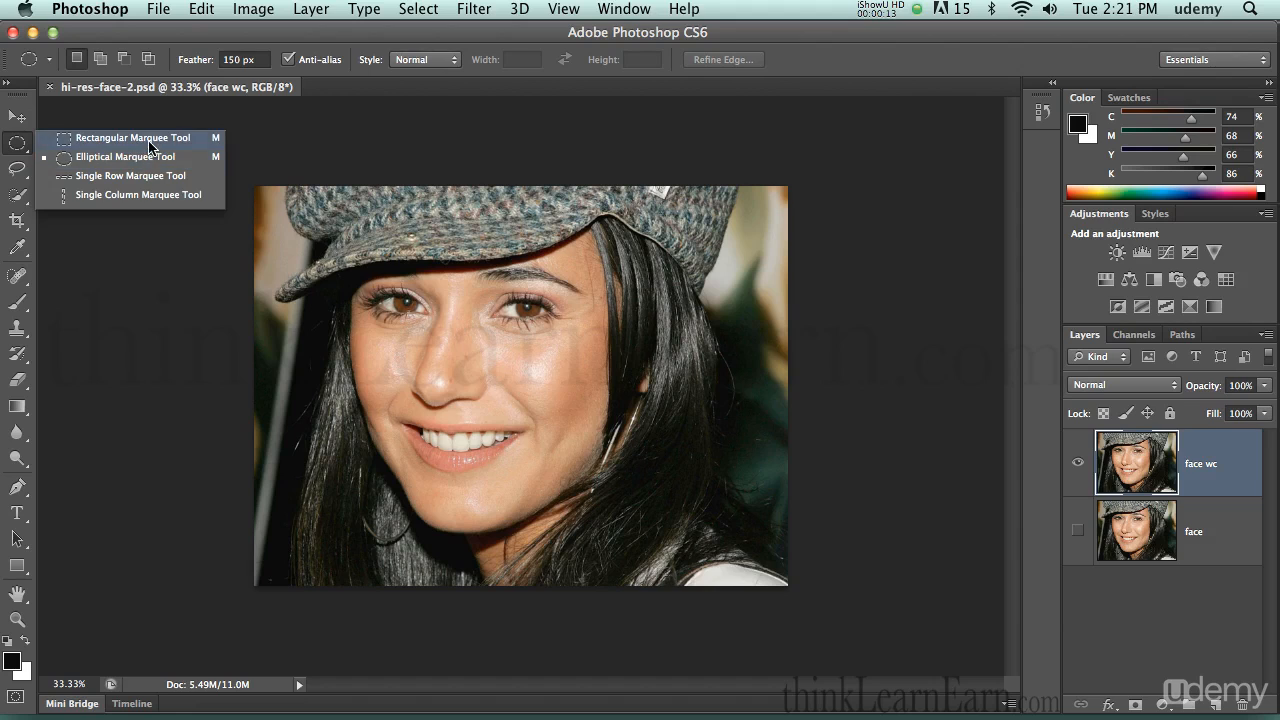
Try switching between the Rectangular Marquee, Lasso and Elliptical Marquee tools, finishing on the Elliptical Marquee.
{"action": "left_click", "coordinate": [150, 140]}
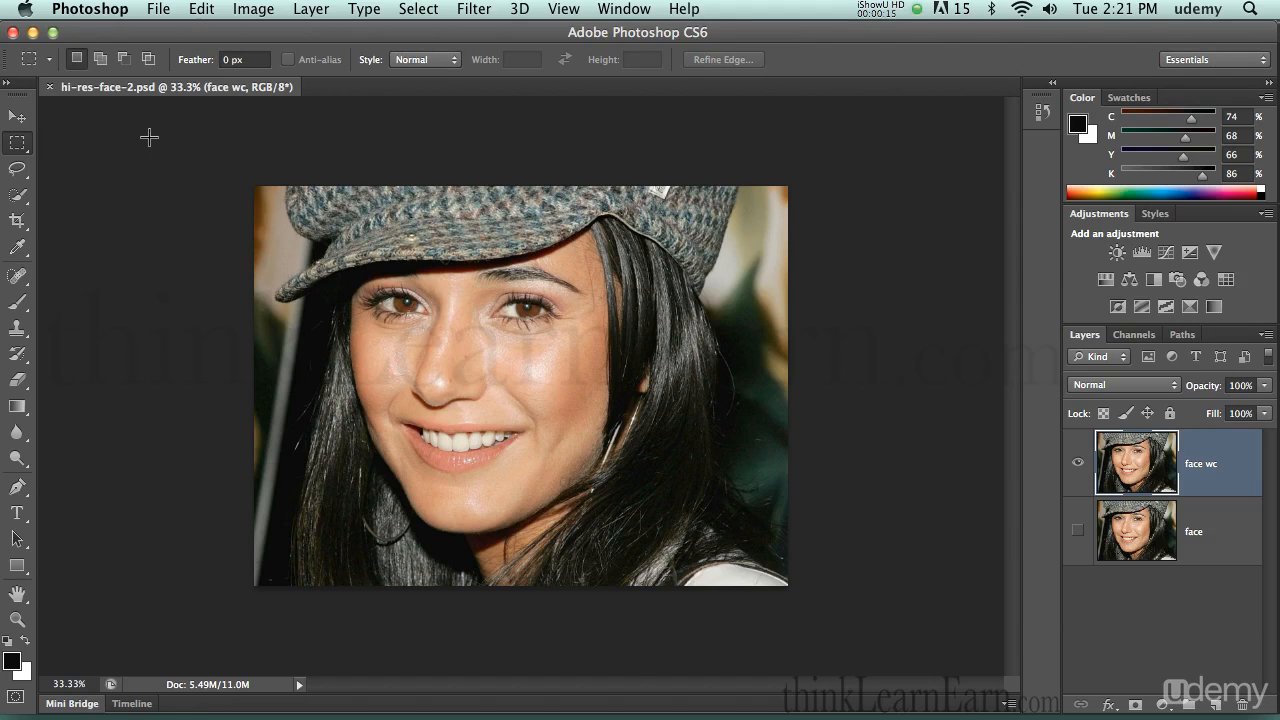
{"action": "key", "text": "shift"}
{"action": "key", "text": "shift+m"}
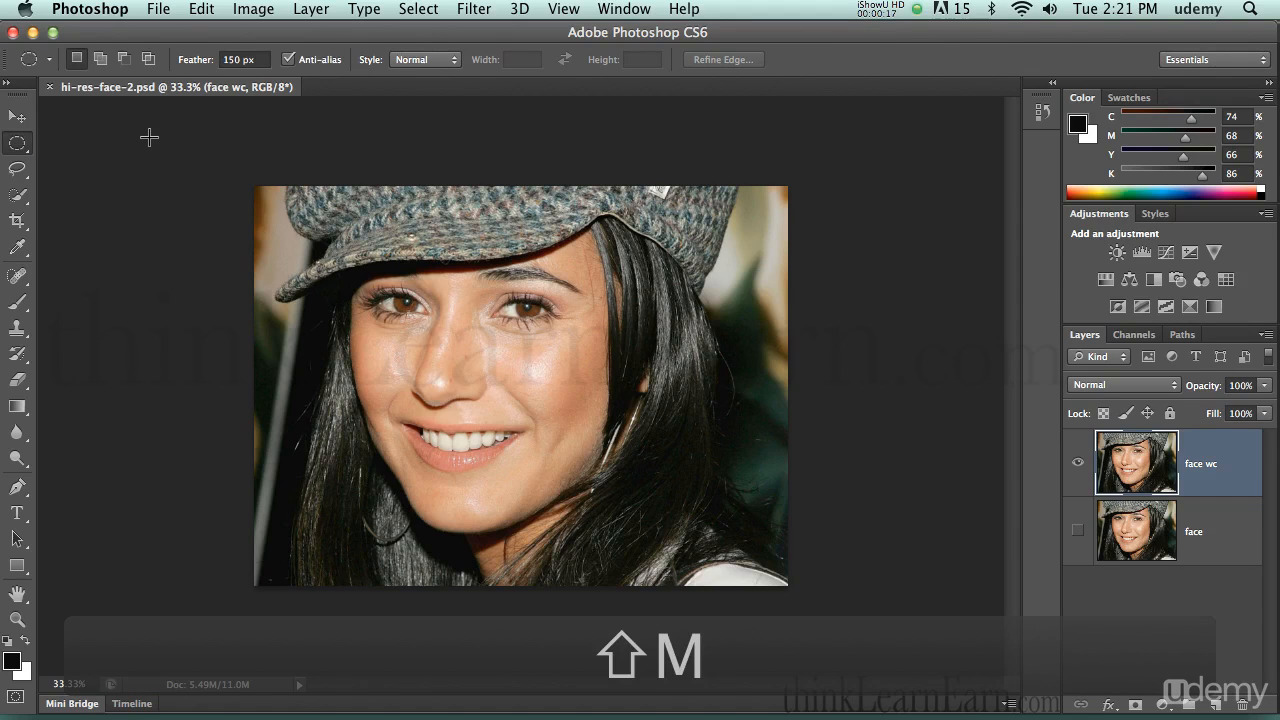
{"action": "left_click", "coordinate": [29, 182]}
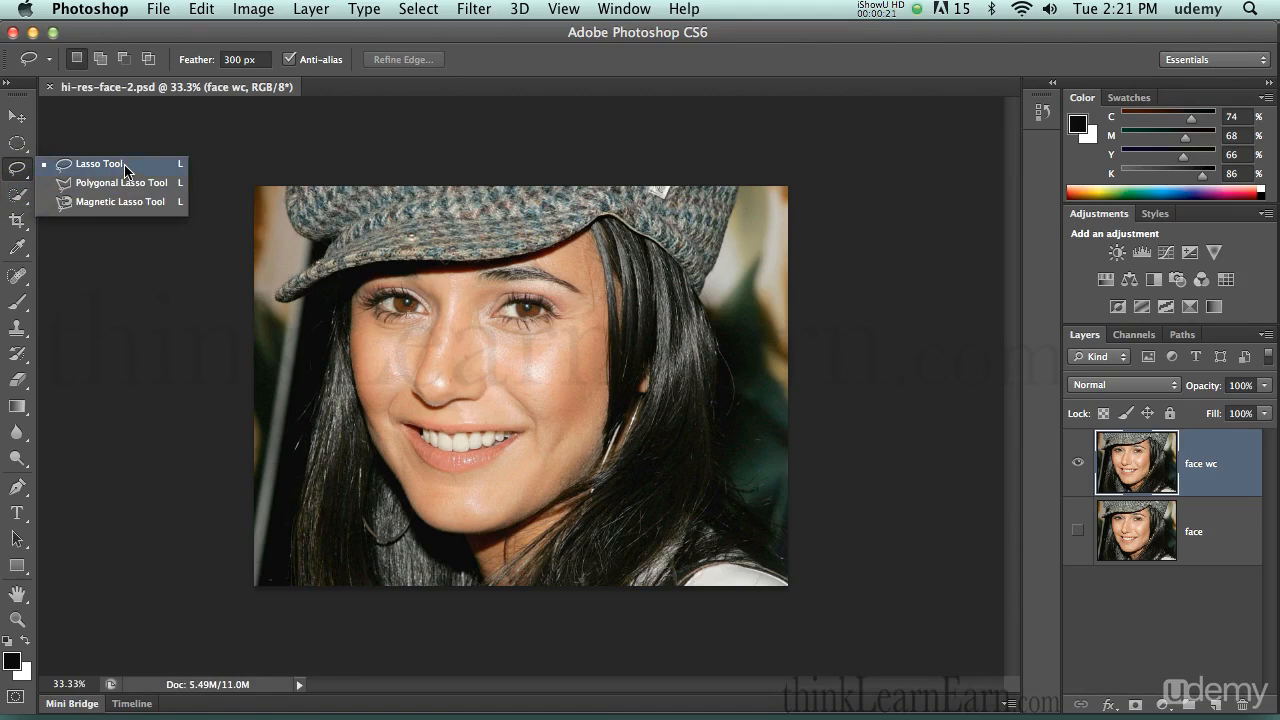
{"action": "left_click", "coordinate": [22, 147]}
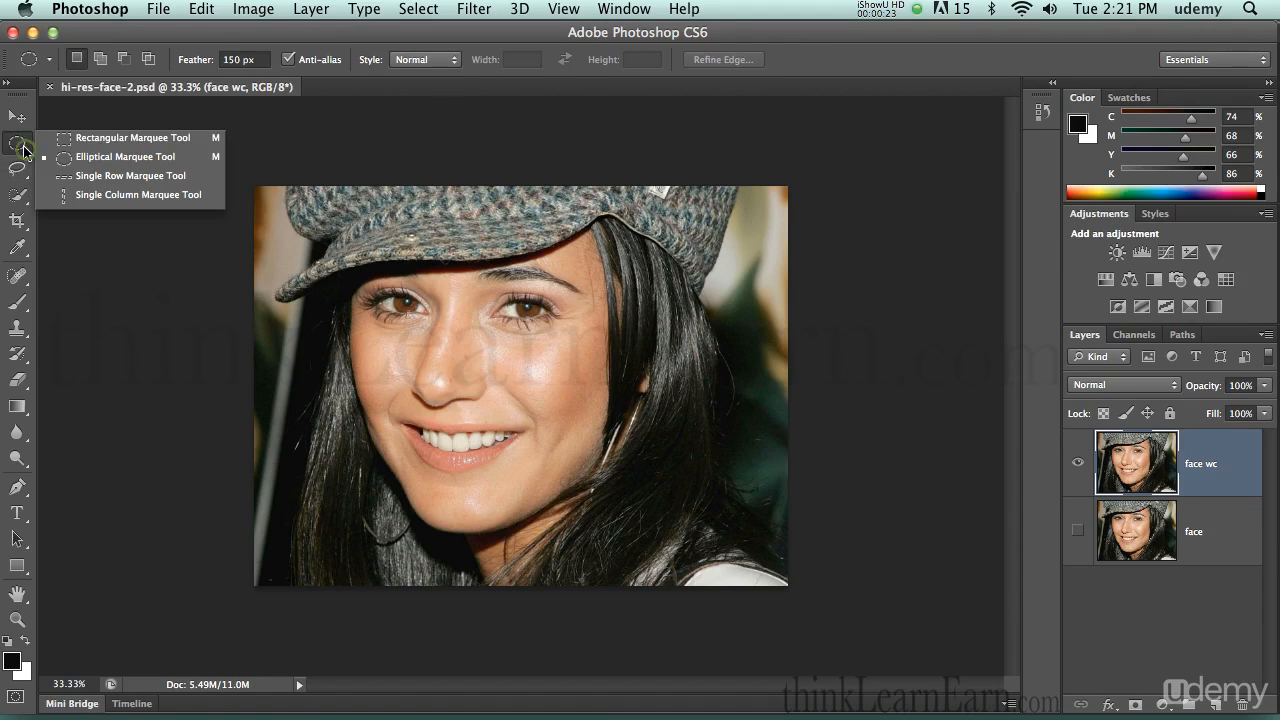
{"action": "left_click", "coordinate": [22, 149]}
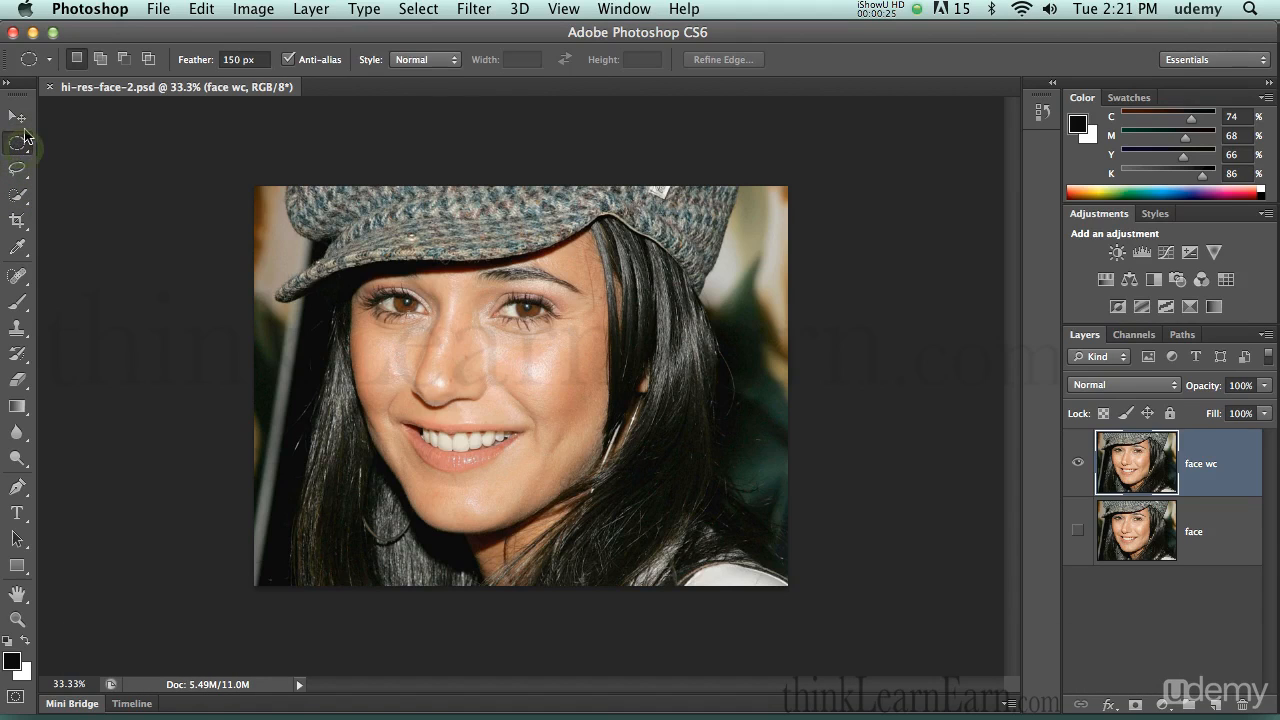
{"action": "key", "text": "shift"}
{"action": "key", "text": "shift+m"}
{"action": "key", "text": "shift+m"}
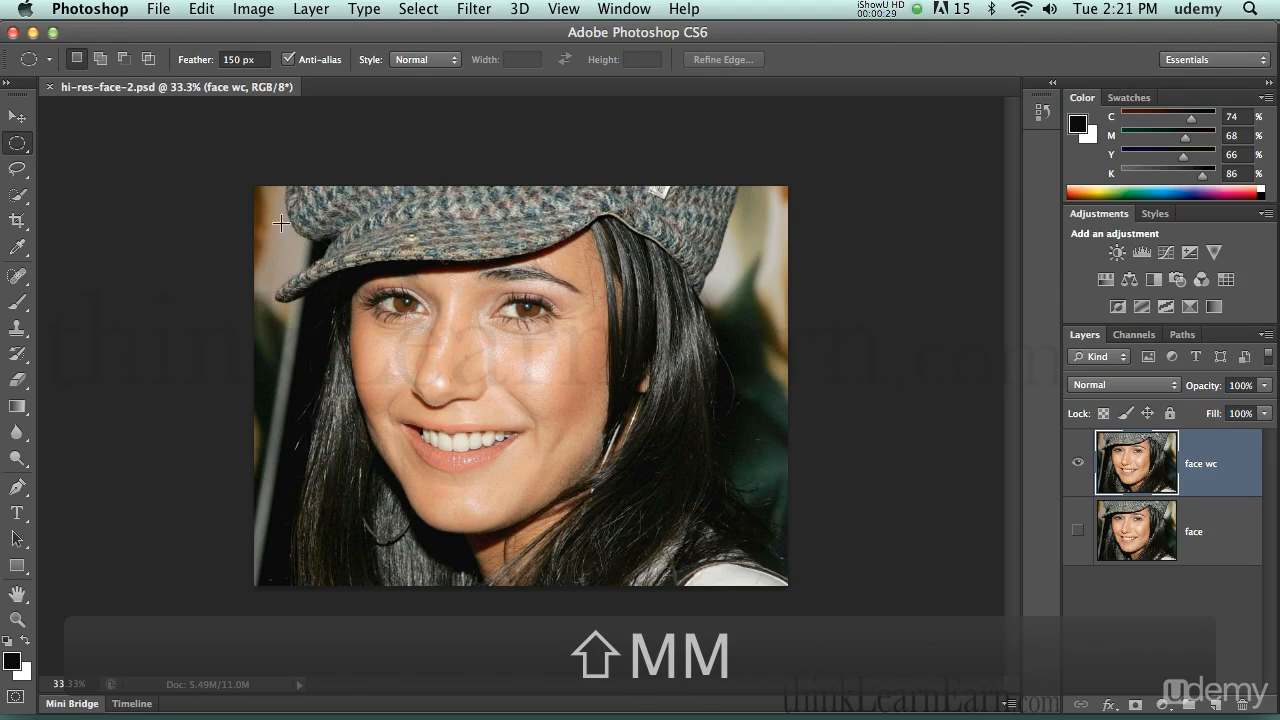
Set the Elliptical Marquee feather to 320 px and draw an elliptical selection around the face.
{"action": "left_click", "coordinate": [220, 60]}
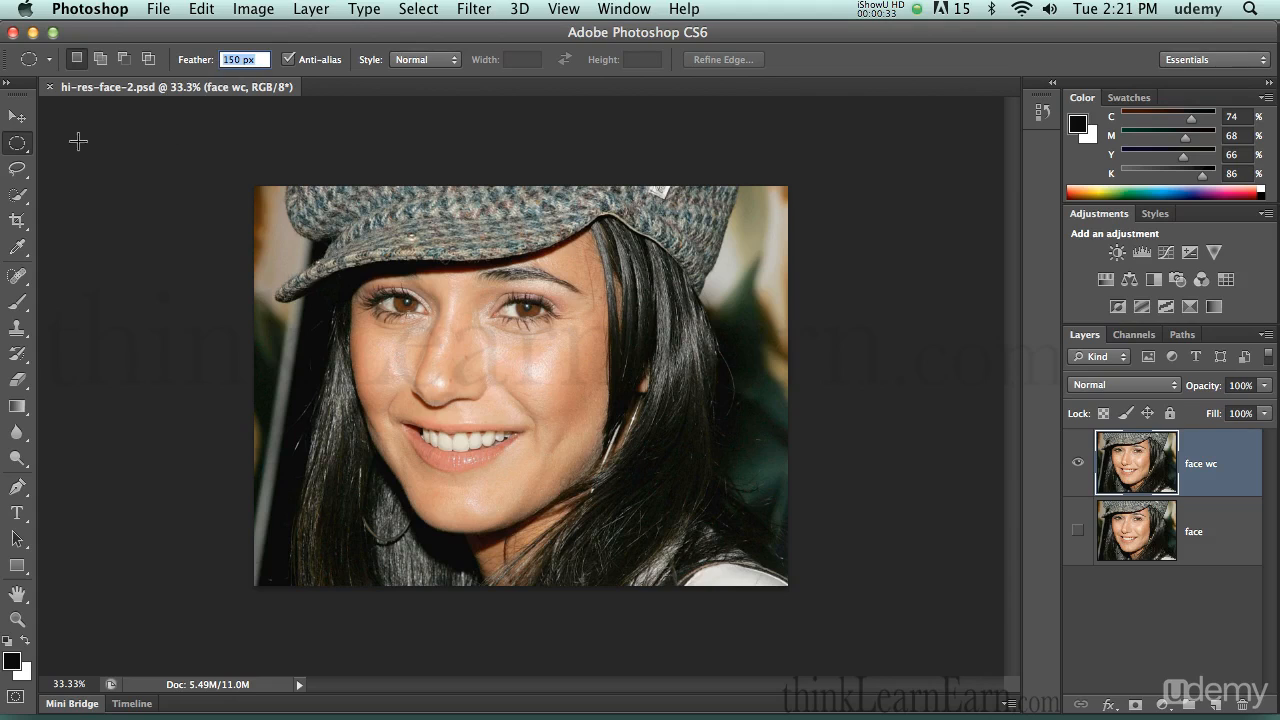
{"action": "type", "text": "320"}
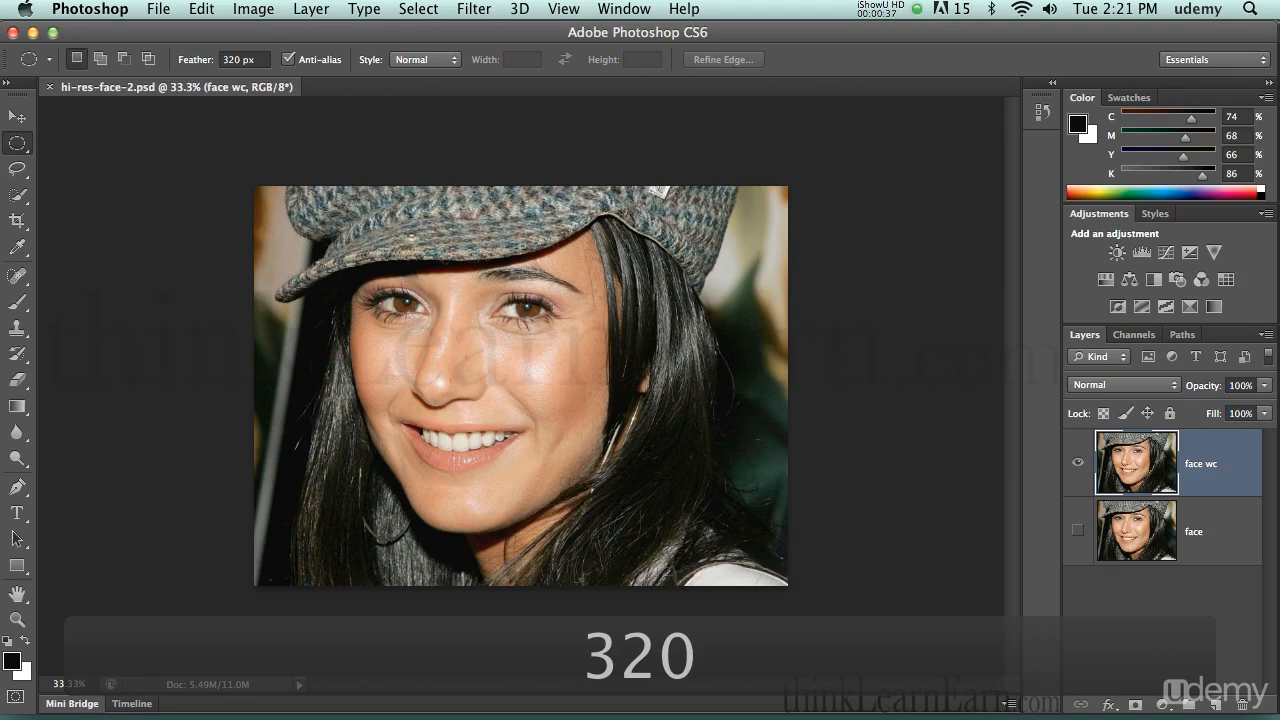
{"action": "left_click_drag", "start_coordinate": [332, 258], "coordinate": [643, 537]}
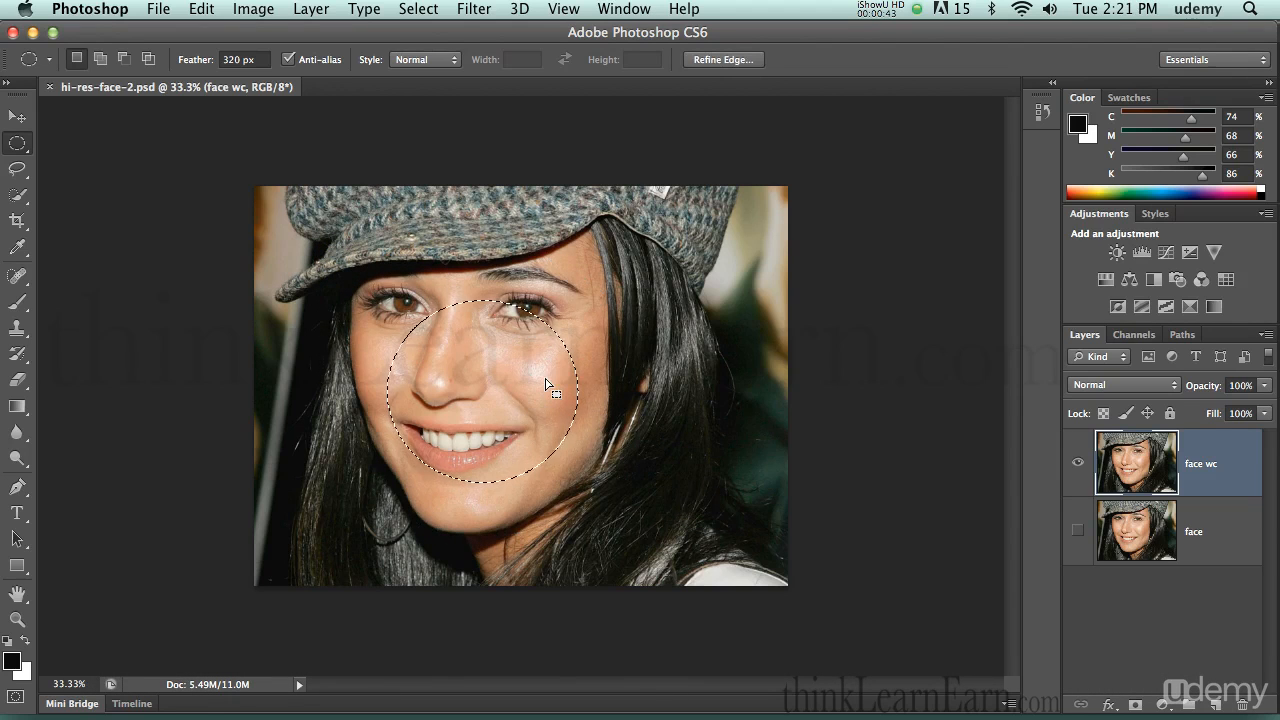
Redraw the feathered elliptical selection so it reaches from the forehead to below the chin, and hide the selection edges.
{"action": "key", "text": "super"}
{"action": "left_click_drag", "start_coordinate": [333, 254], "coordinate": [629, 561]}
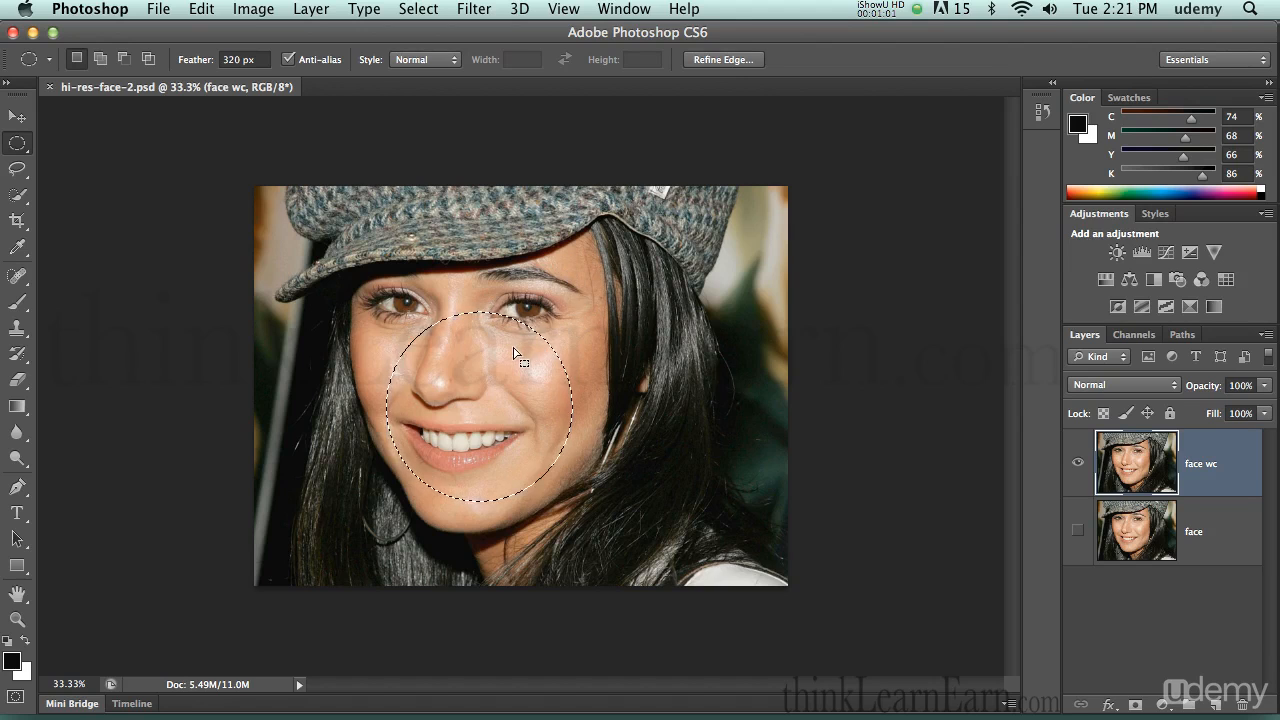
{"action": "key", "text": "super+h"}
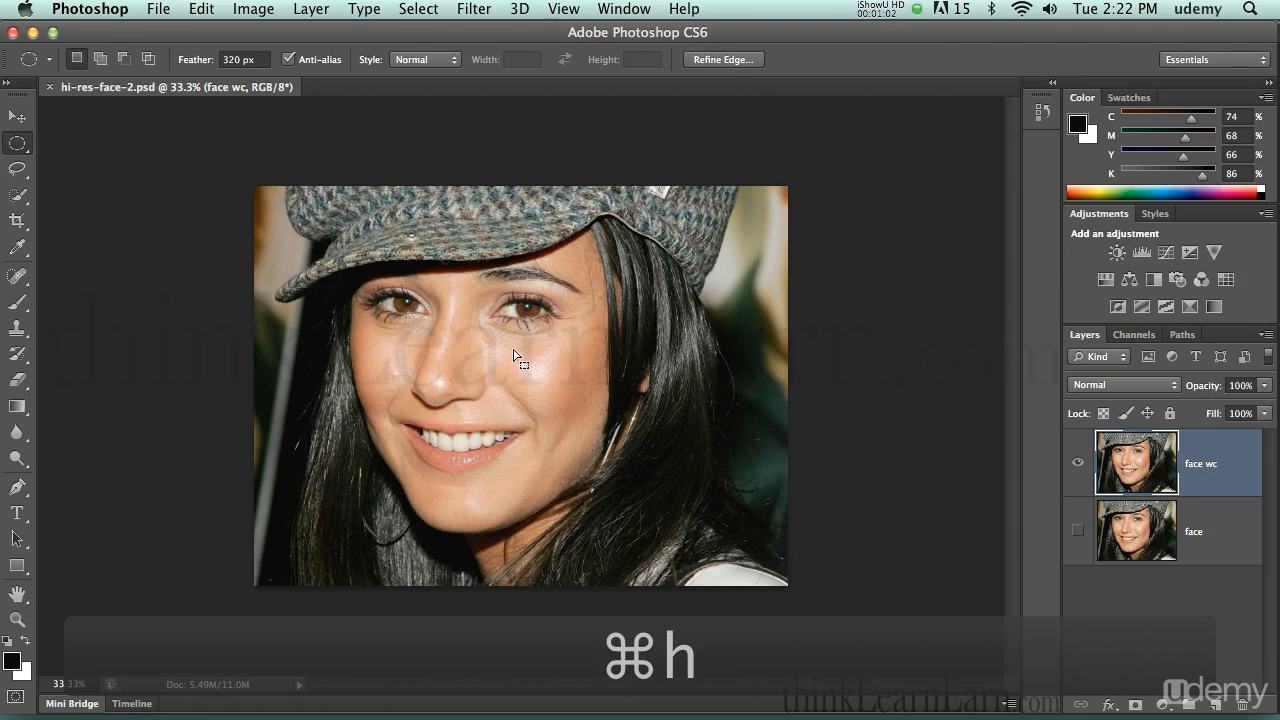
Add a Curves adjustment layer masked to the selection and bend its curve into an S-shape, raising highlights and lowering shadows.
{"action": "left_click", "coordinate": [1162, 705]}
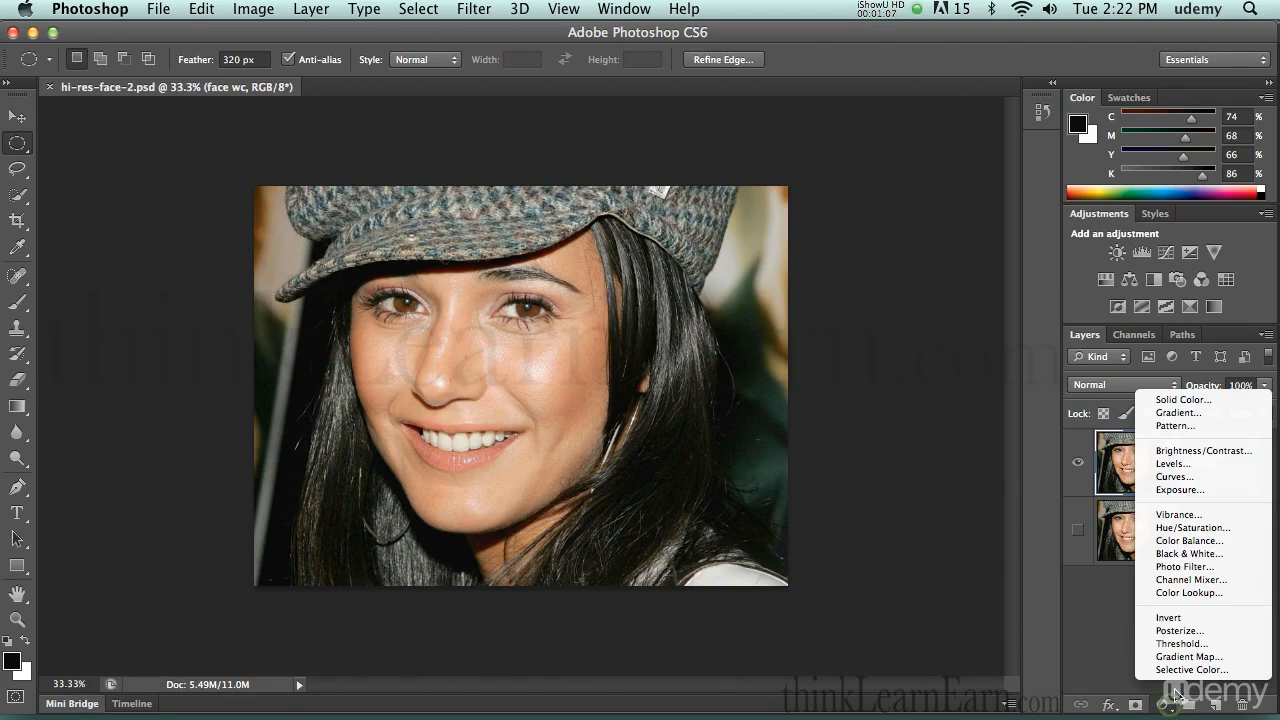
{"action": "left_click", "coordinate": [1176, 480]}
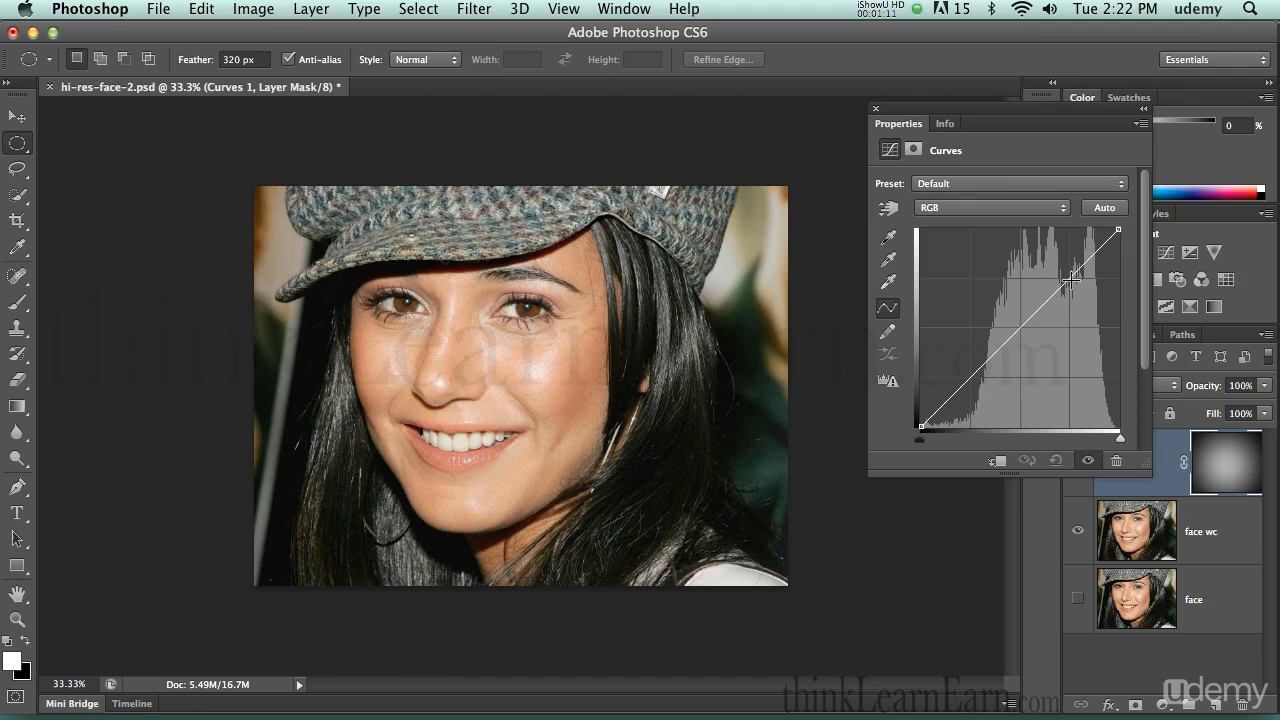
{"action": "left_click_drag", "start_coordinate": [1071, 280], "coordinate": [1066, 254]}
{"action": "left_click_drag", "start_coordinate": [968, 358], "coordinate": [981, 400]}
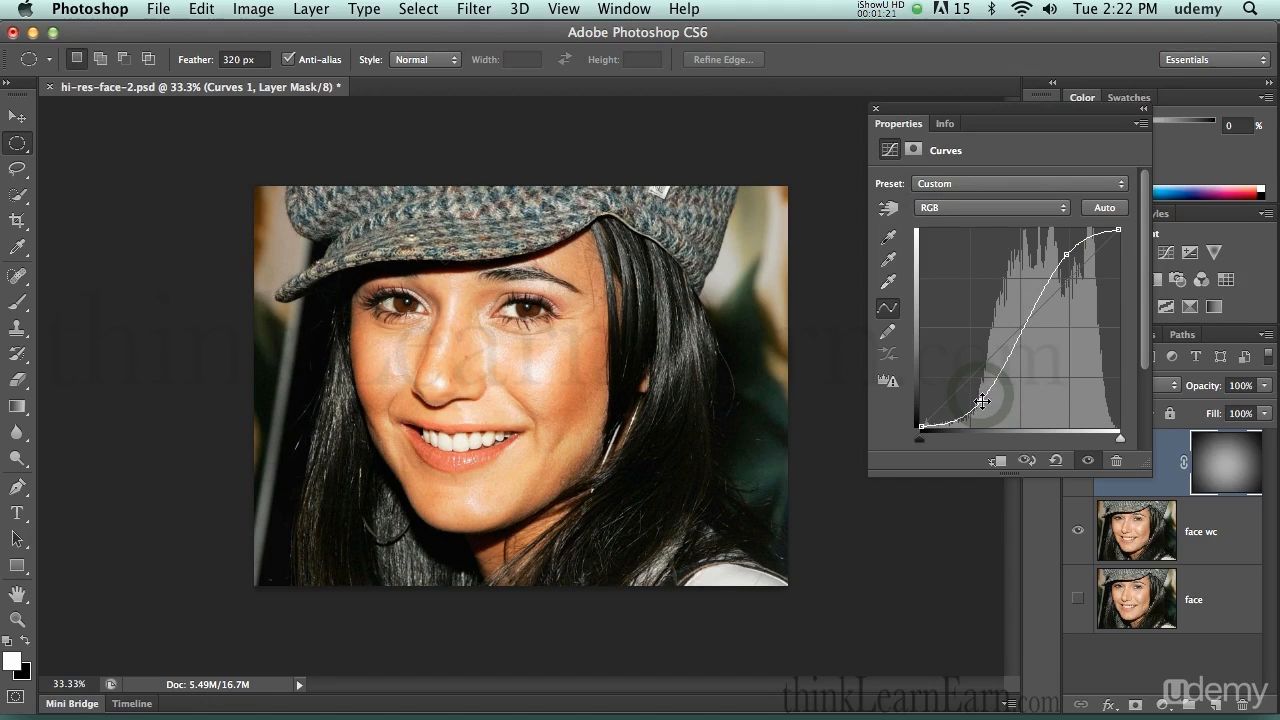
Try the Medium Contrast, Lighter and Linear Contrast Curves presets and return the curve to Default.
{"action": "left_click", "coordinate": [967, 188]}
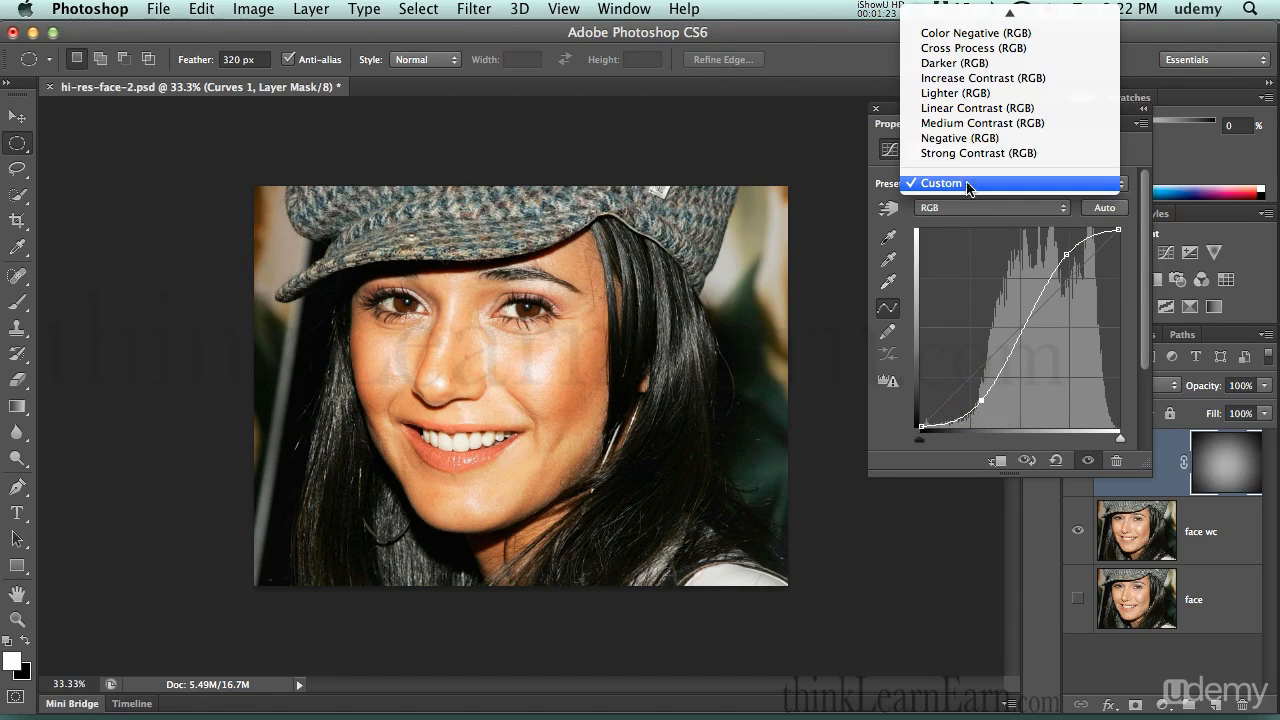
{"action": "left_click", "coordinate": [955, 124]}
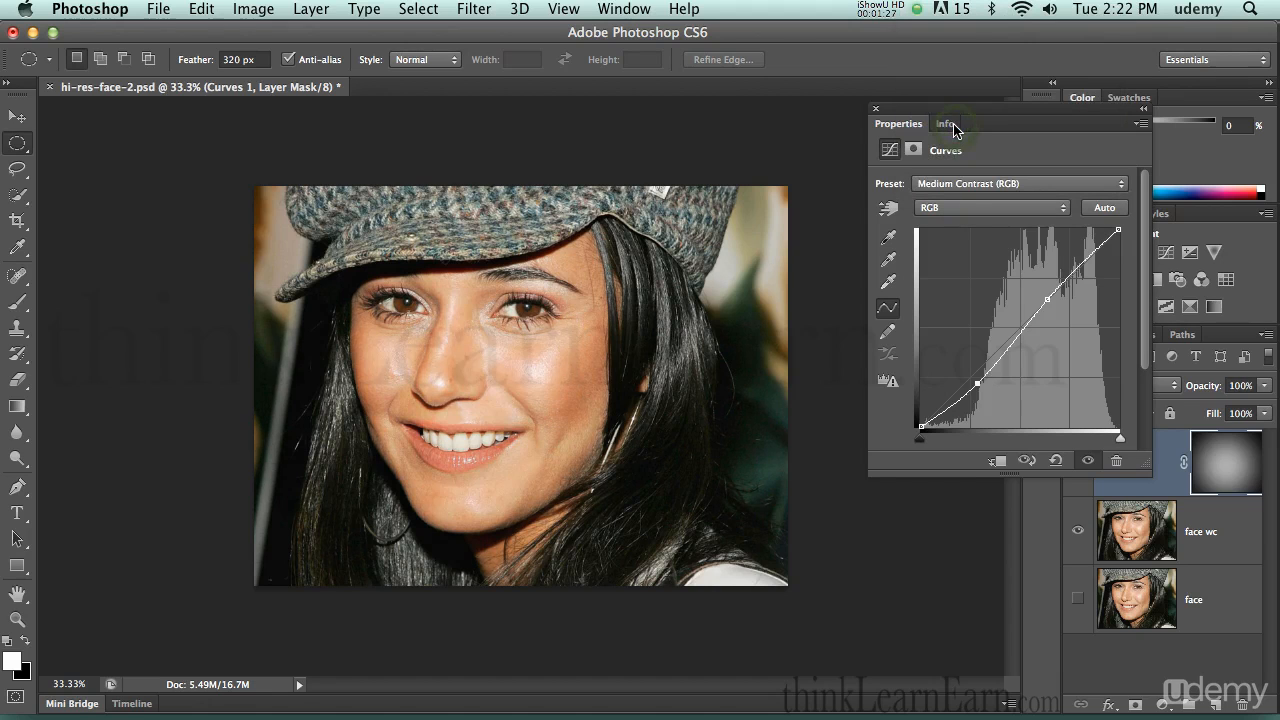
{"action": "left_click", "coordinate": [970, 186]}
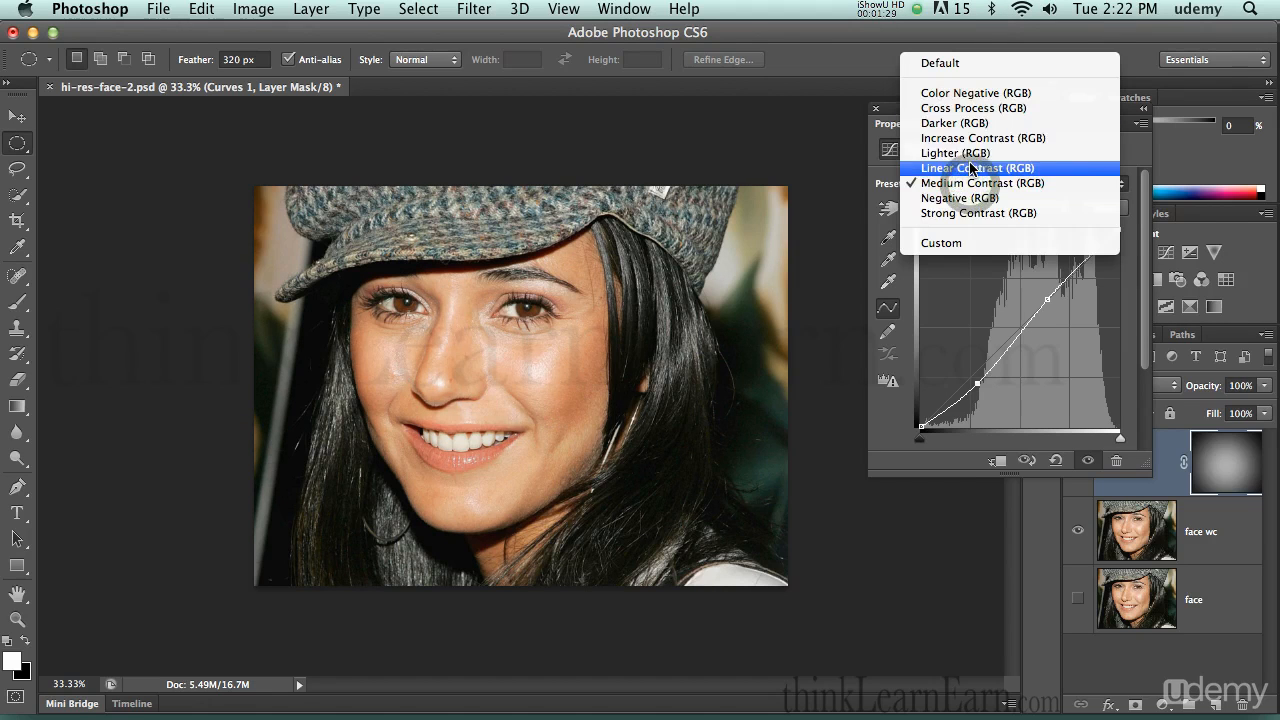
{"action": "left_click", "coordinate": [969, 154]}
{"action": "left_click", "coordinate": [968, 184]}
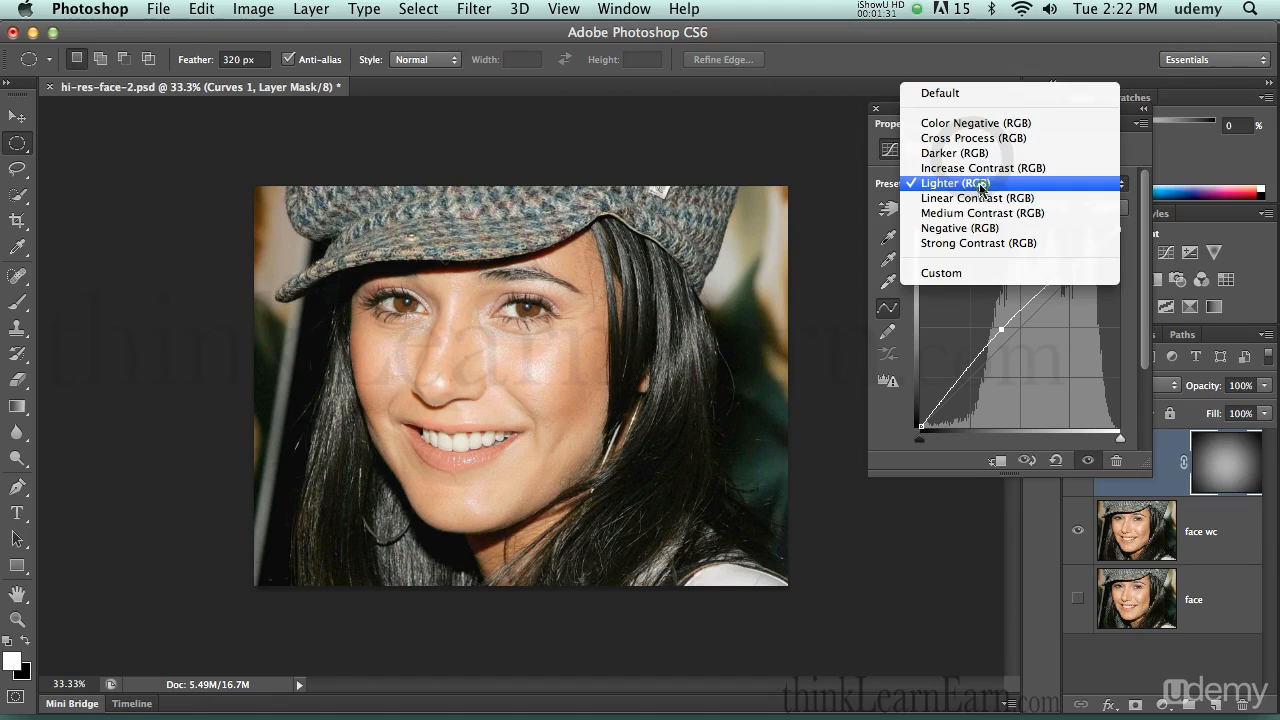
{"action": "left_click", "coordinate": [976, 203]}
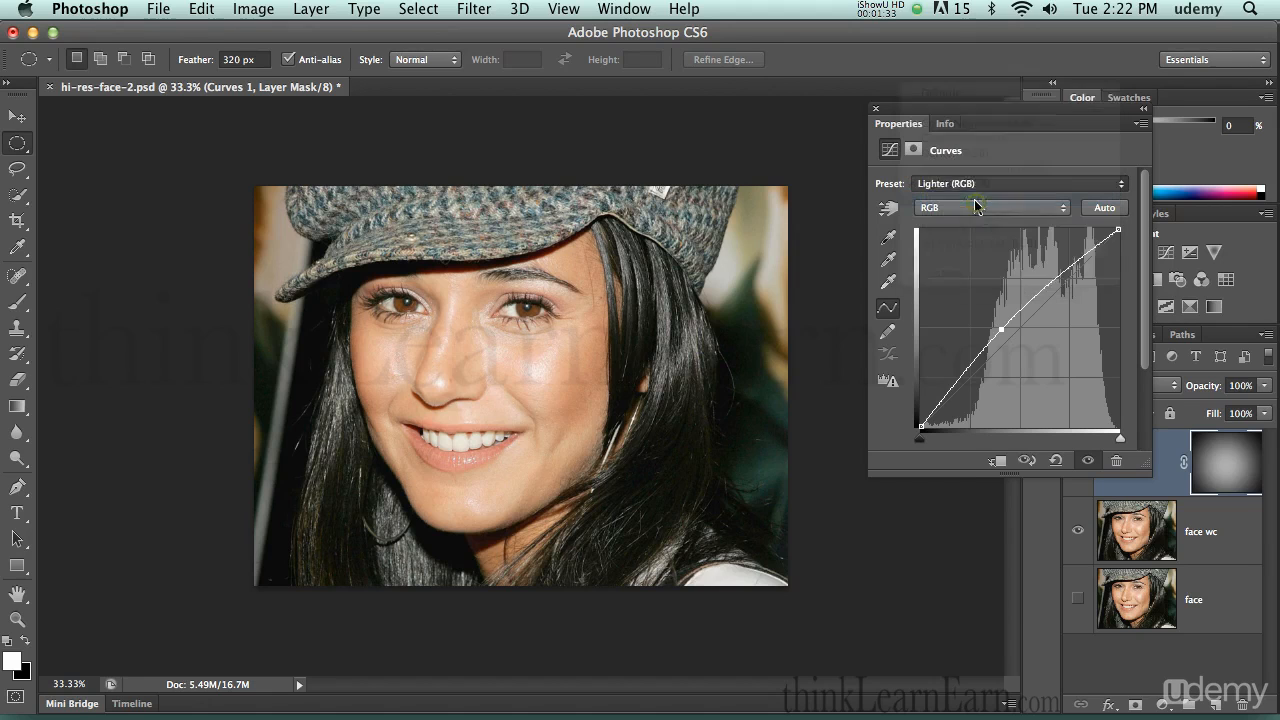
{"action": "left_click", "coordinate": [974, 190]}
{"action": "left_click", "coordinate": [970, 185]}
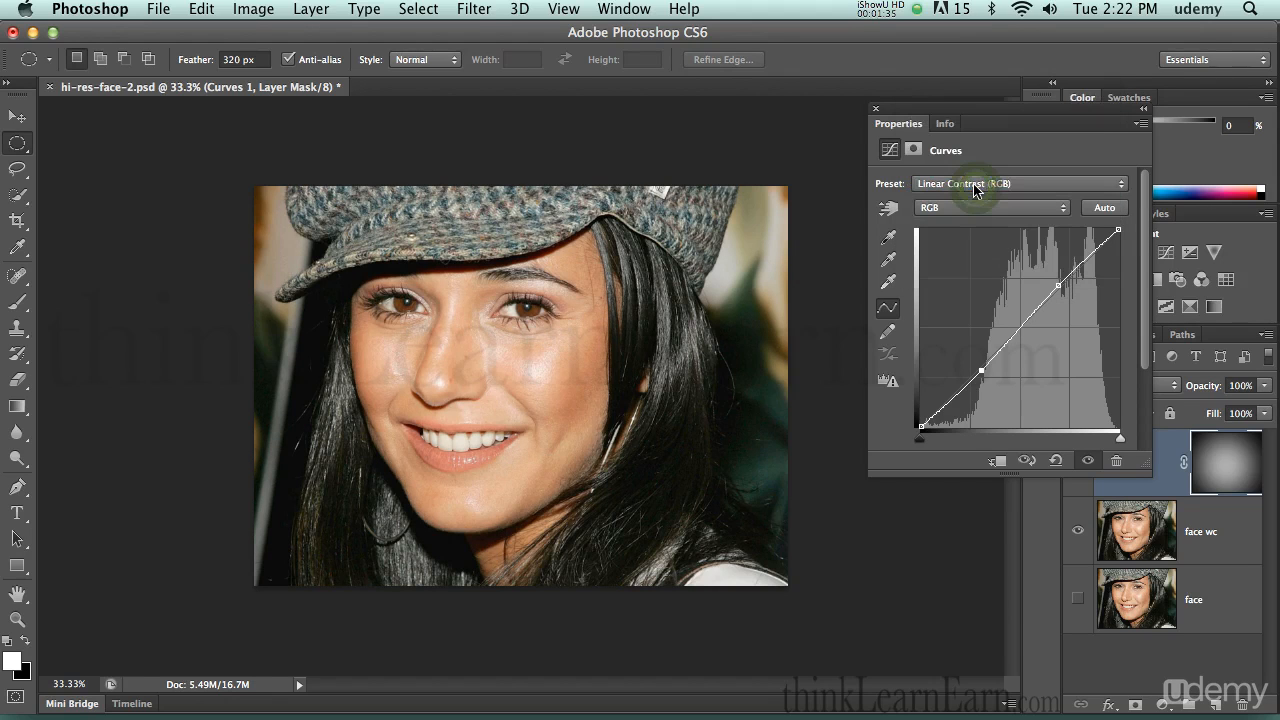
{"action": "left_click", "coordinate": [965, 186]}
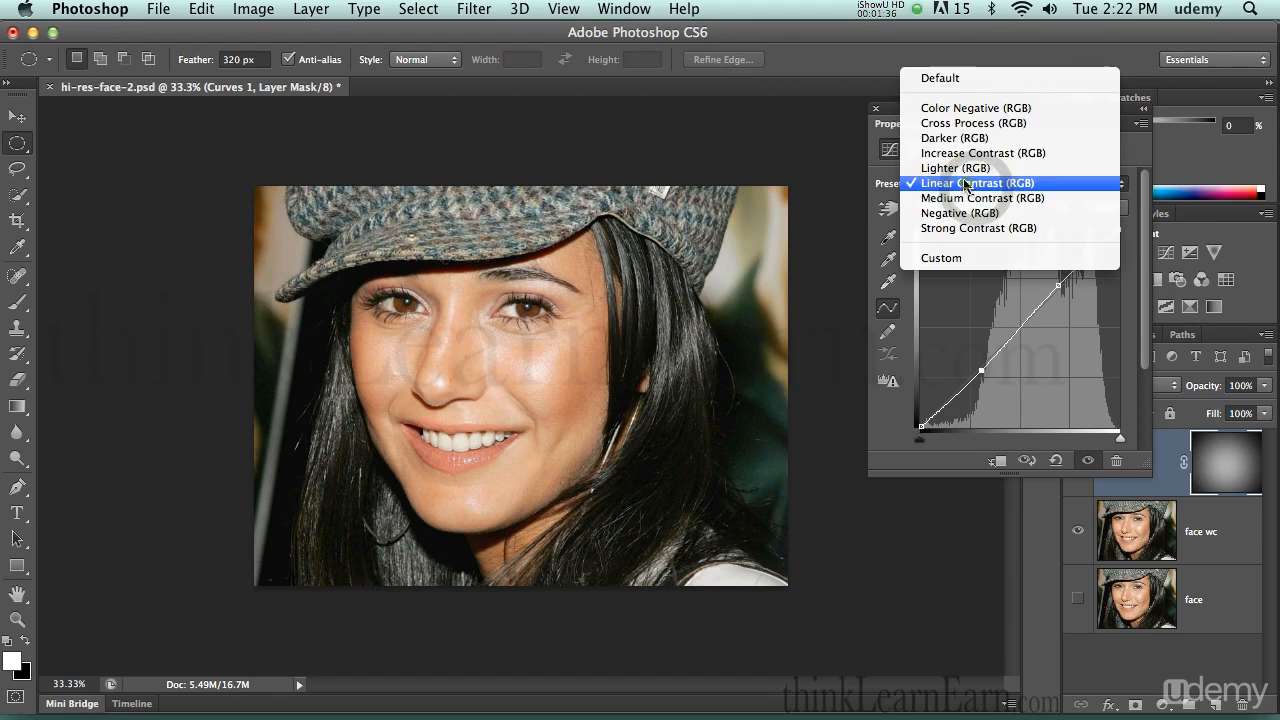
{"action": "left_click", "coordinate": [955, 80]}
Reshape the default curve into an S-curve with brighter highlights and darker shadows, and close the Curves properties.
{"action": "left_click_drag", "start_coordinate": [1071, 275], "coordinate": [1068, 251]}
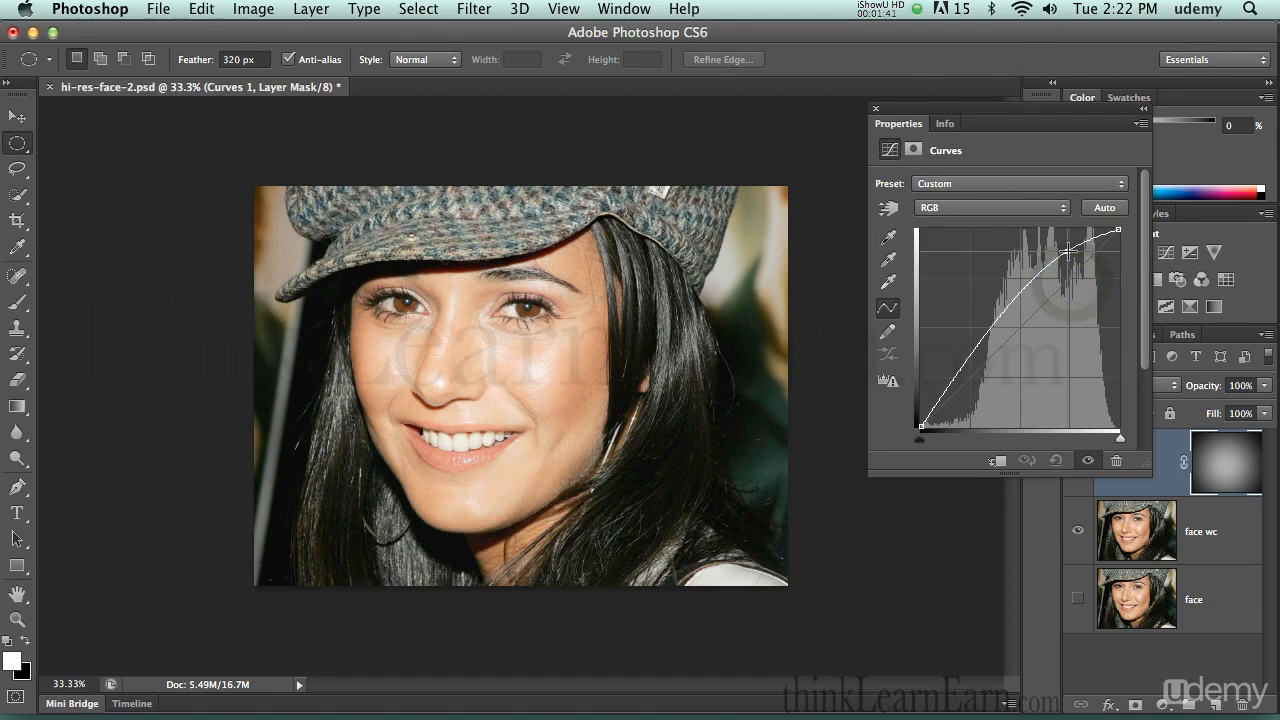
{"action": "left_click_drag", "start_coordinate": [972, 362], "coordinate": [990, 384]}
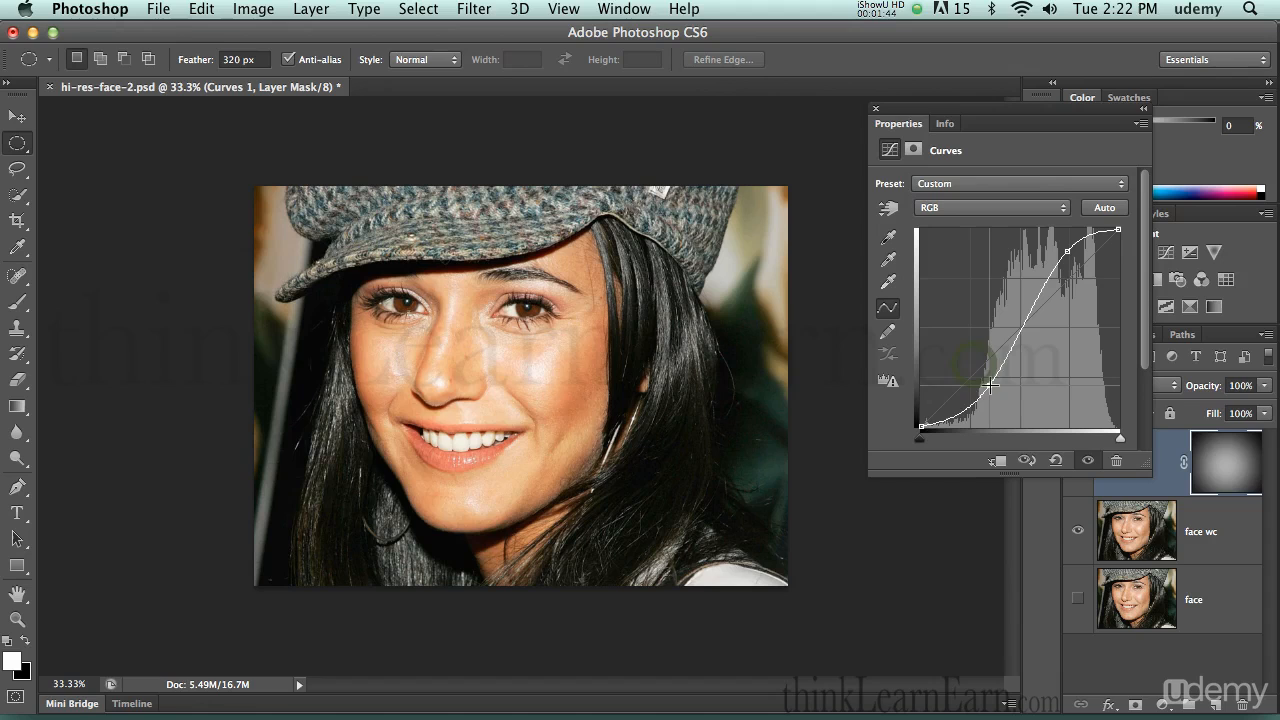
{"action": "left_click", "coordinate": [876, 108]}
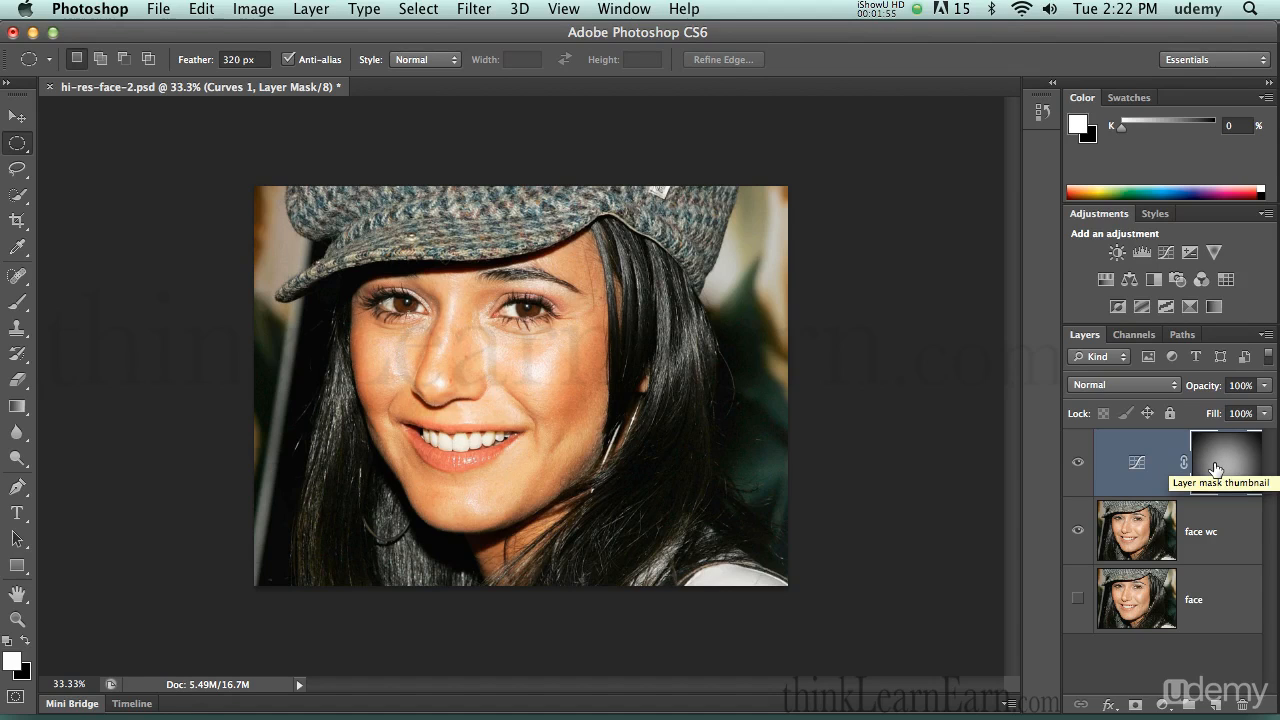
Target the Curves layer's mask, try moving it down and right with the Move tool, and undo the move.
{"action": "left_click", "coordinate": [1123, 458]}
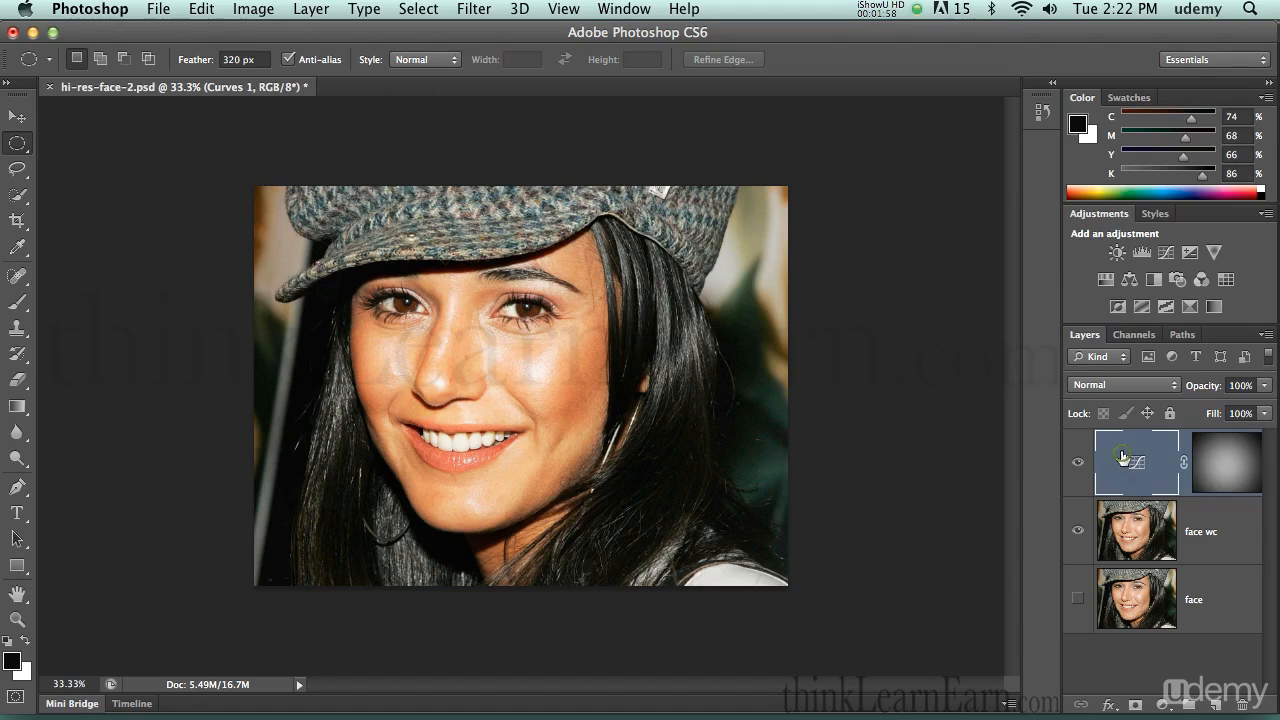
{"action": "left_click", "coordinate": [1205, 461]}
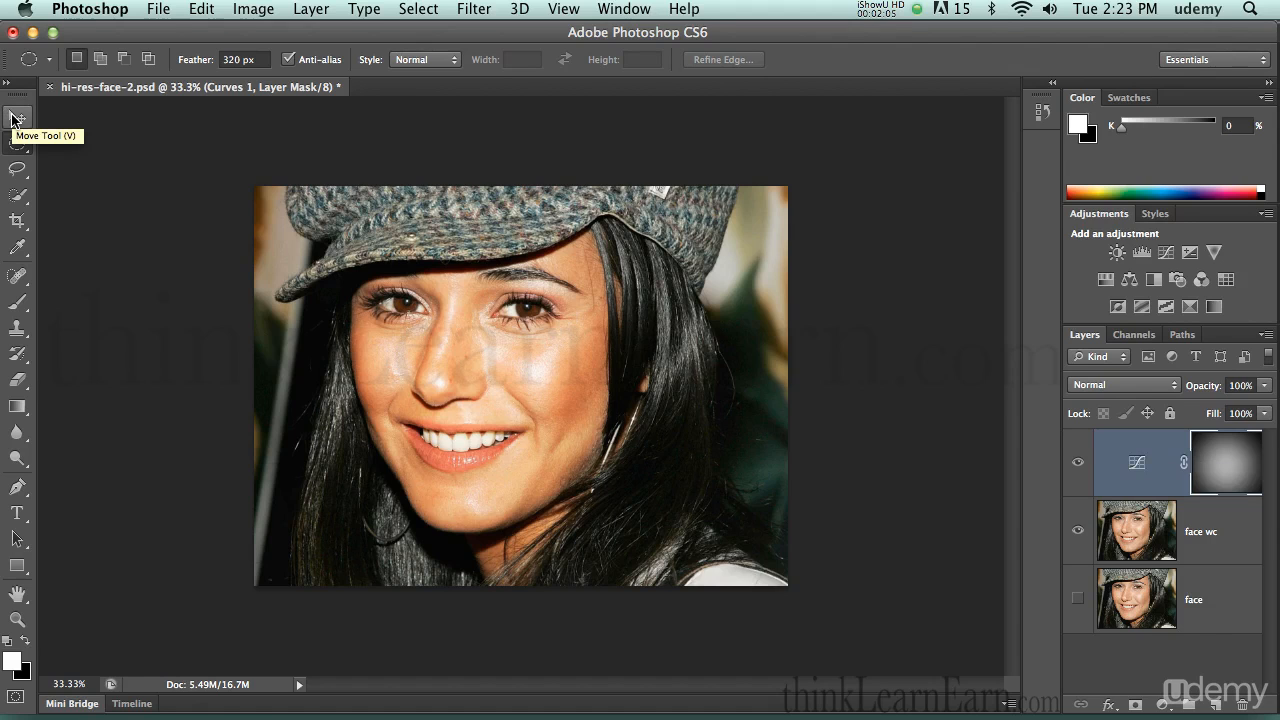
{"action": "key", "text": "v"}
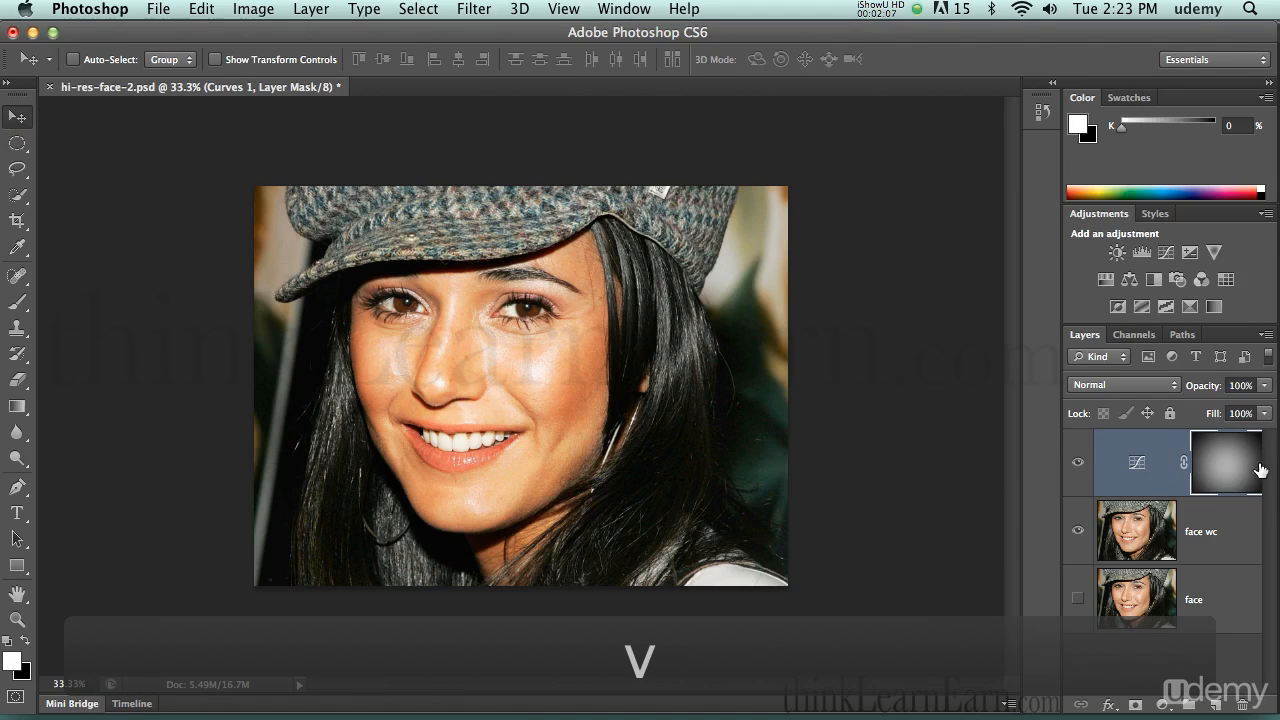
{"action": "left_click_drag", "start_coordinate": [494, 360], "coordinate": [551, 380]}
{"action": "key", "text": "super+z"}
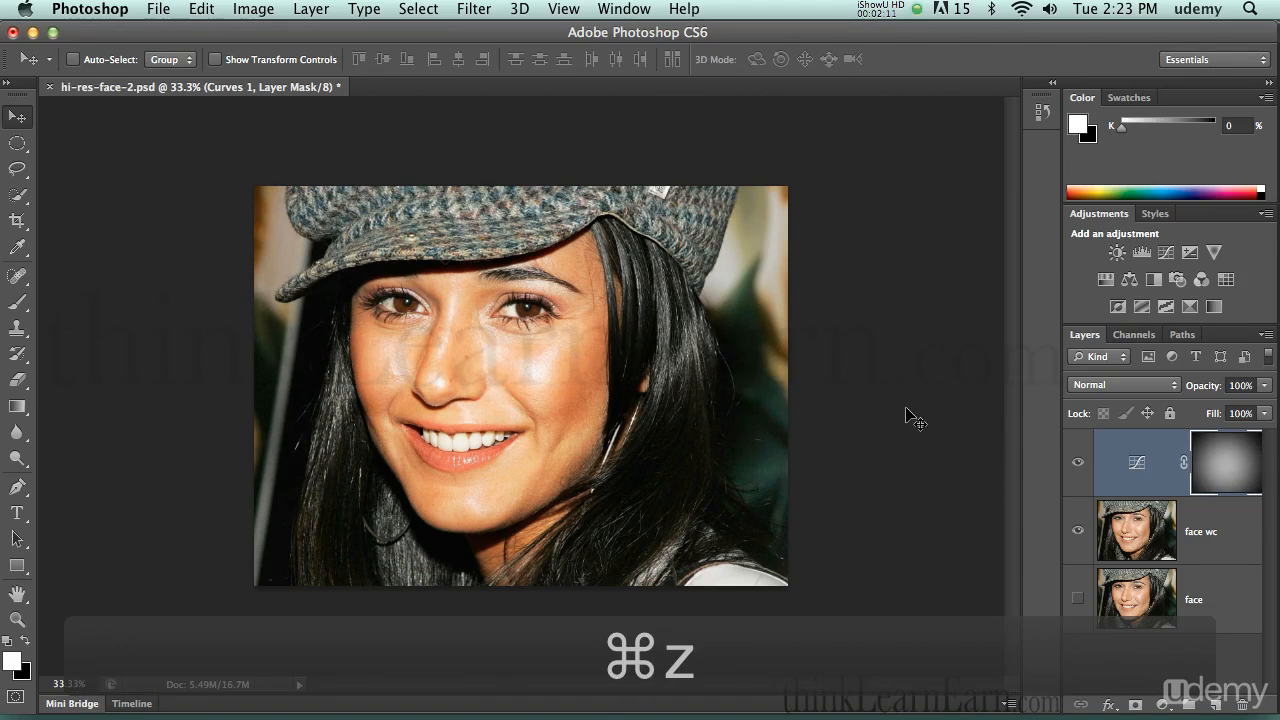
Load the Curves layer mask as a selection, hide its edges, and move the mask slightly up and left.
{"action": "left_click", "coordinate": [1212, 461], "text": "super"}
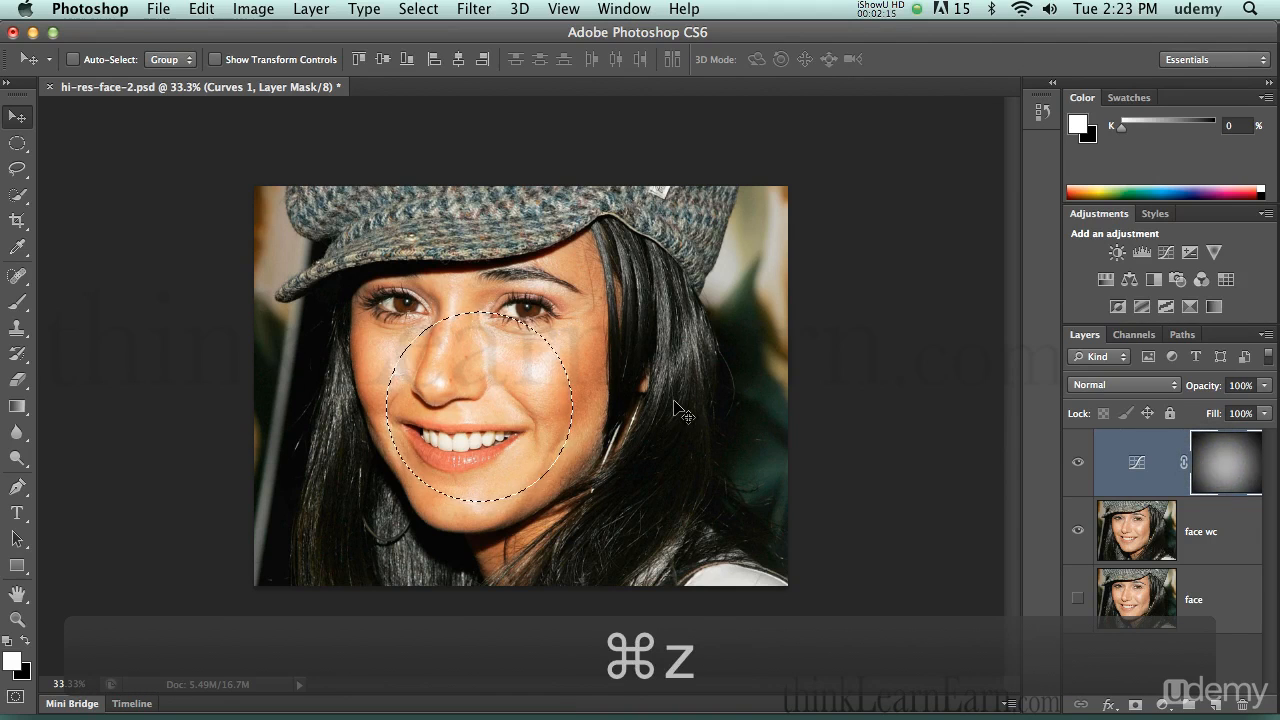
{"action": "key", "text": "super+h"}
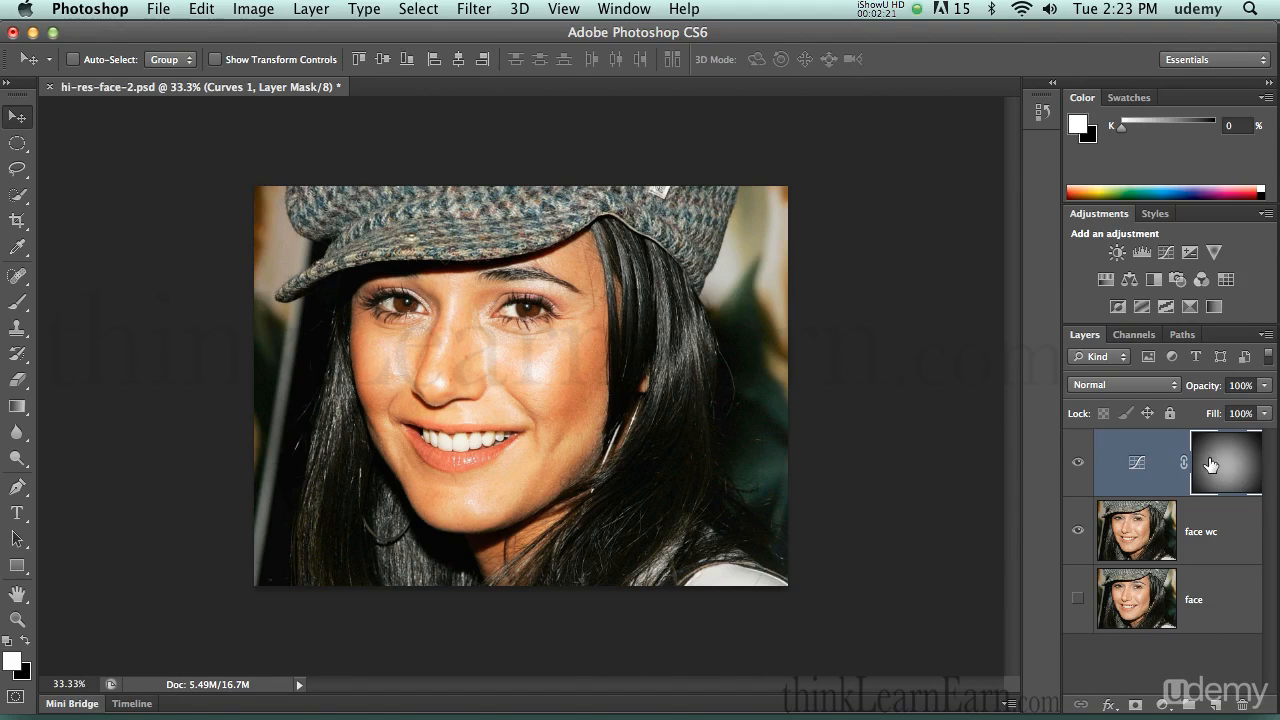
{"action": "left_click_drag", "start_coordinate": [509, 417], "coordinate": [462, 390]}
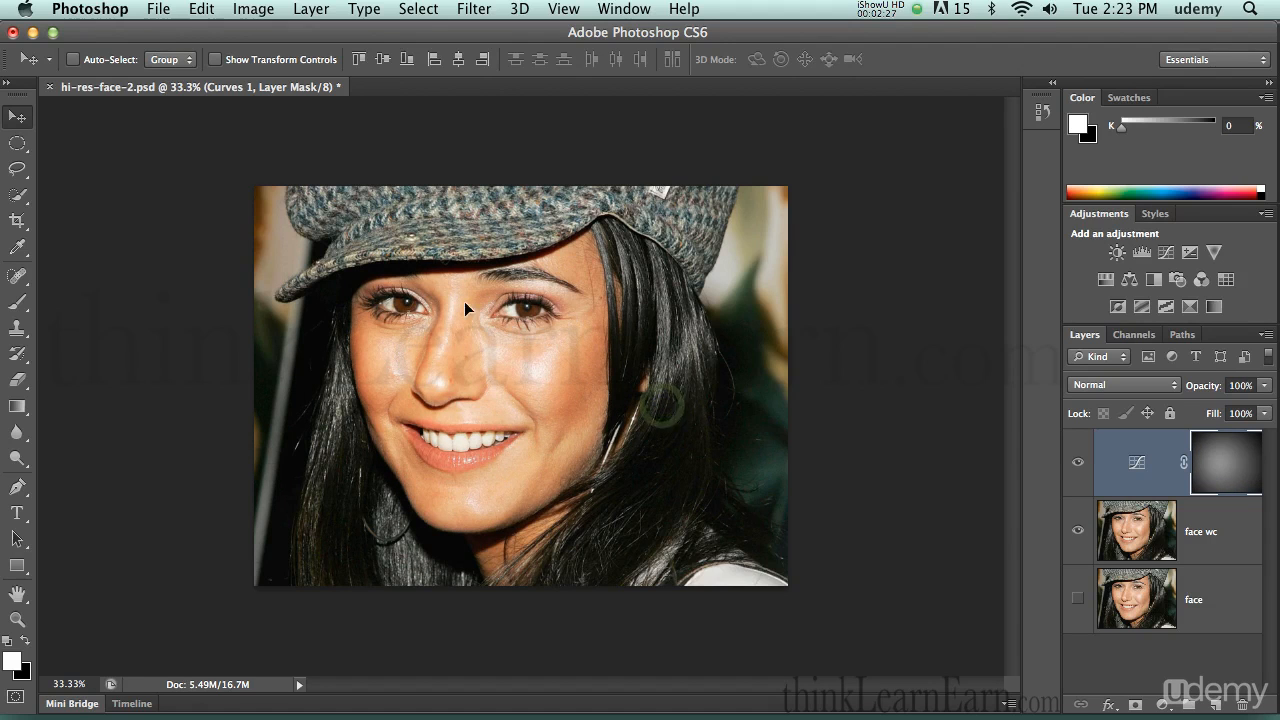
Revert the image to its last saved version and draw a new elliptical selection with 320 px feather over the face.
{"action": "left_click", "coordinate": [157, 7]}
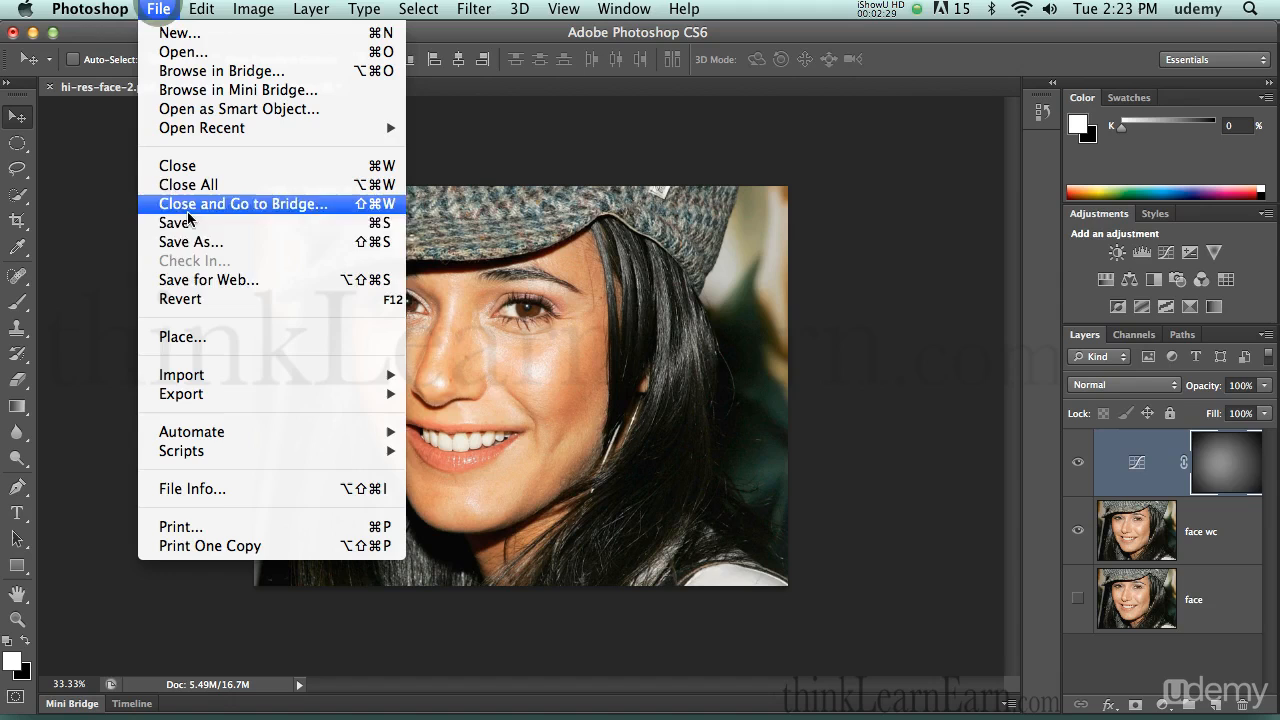
{"action": "left_click", "coordinate": [191, 300]}
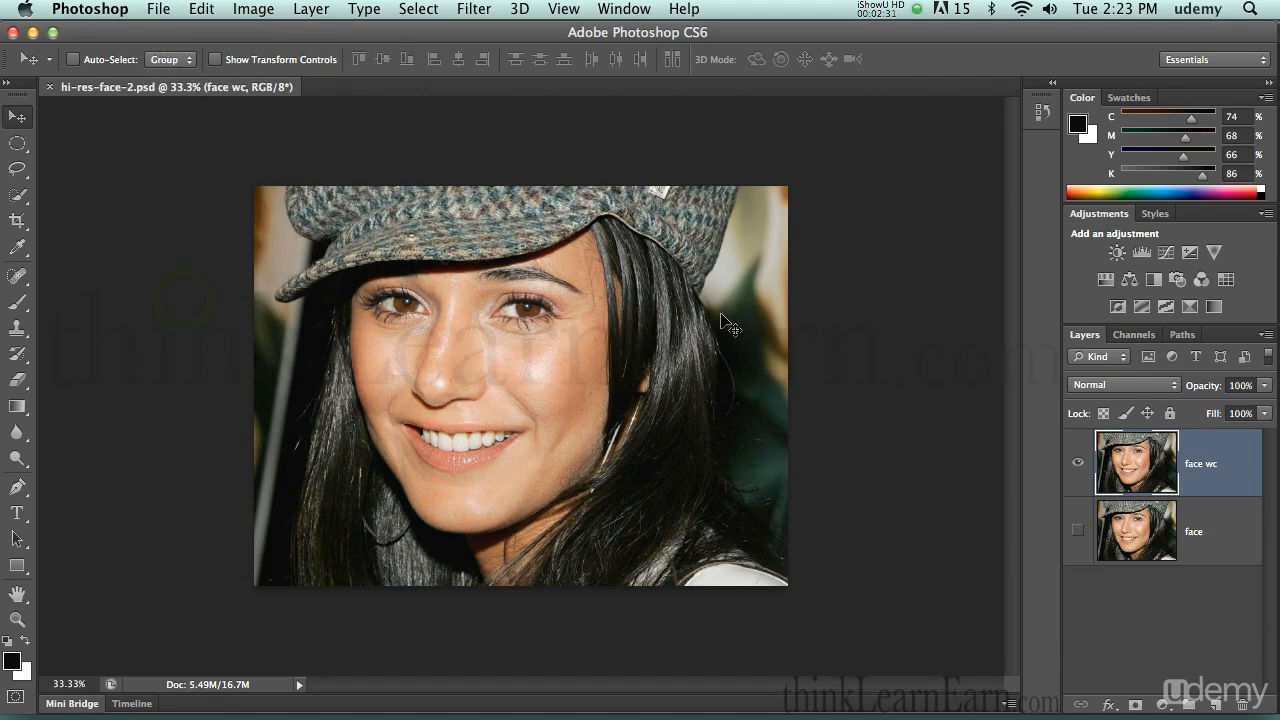
{"action": "left_click", "coordinate": [17, 143]}
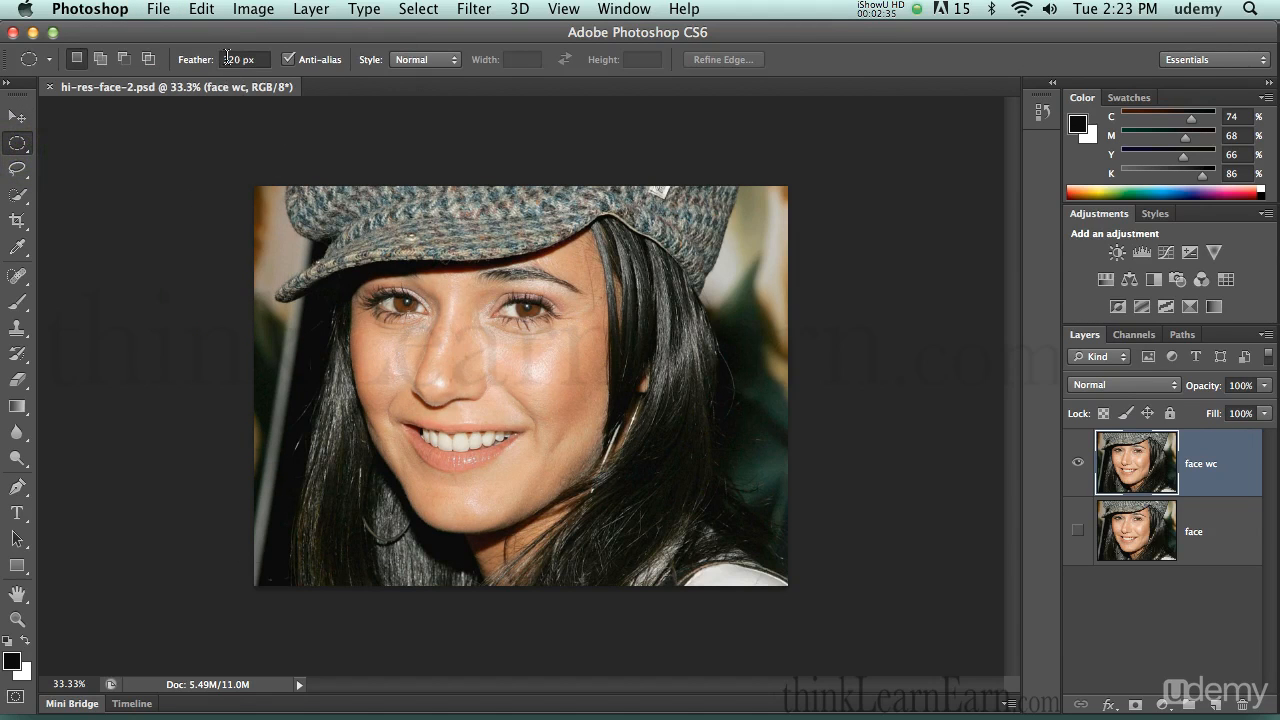
{"action": "left_click_drag", "start_coordinate": [337, 259], "coordinate": [615, 510]}
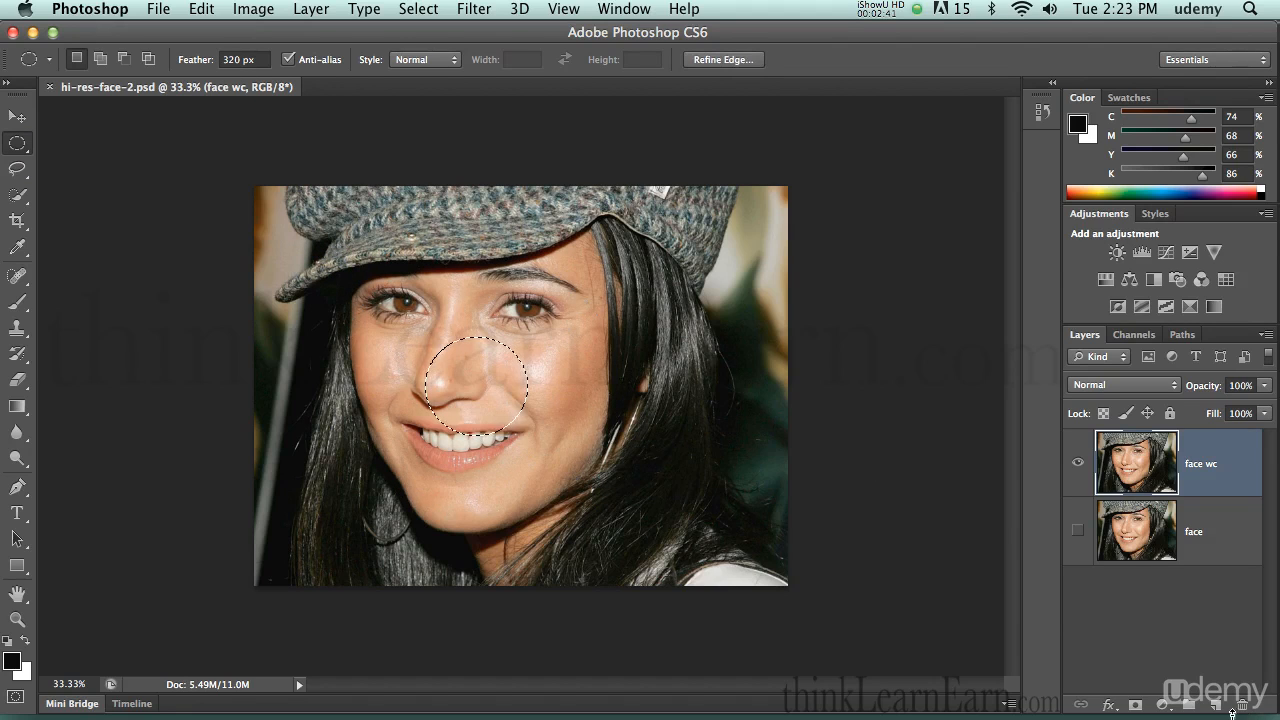
Add a Curves adjustment layer from the 320 px feathered selection, shape an S-curve with brighter highlights and darker shadows, and close its properties.
{"action": "left_click", "coordinate": [1164, 704]}
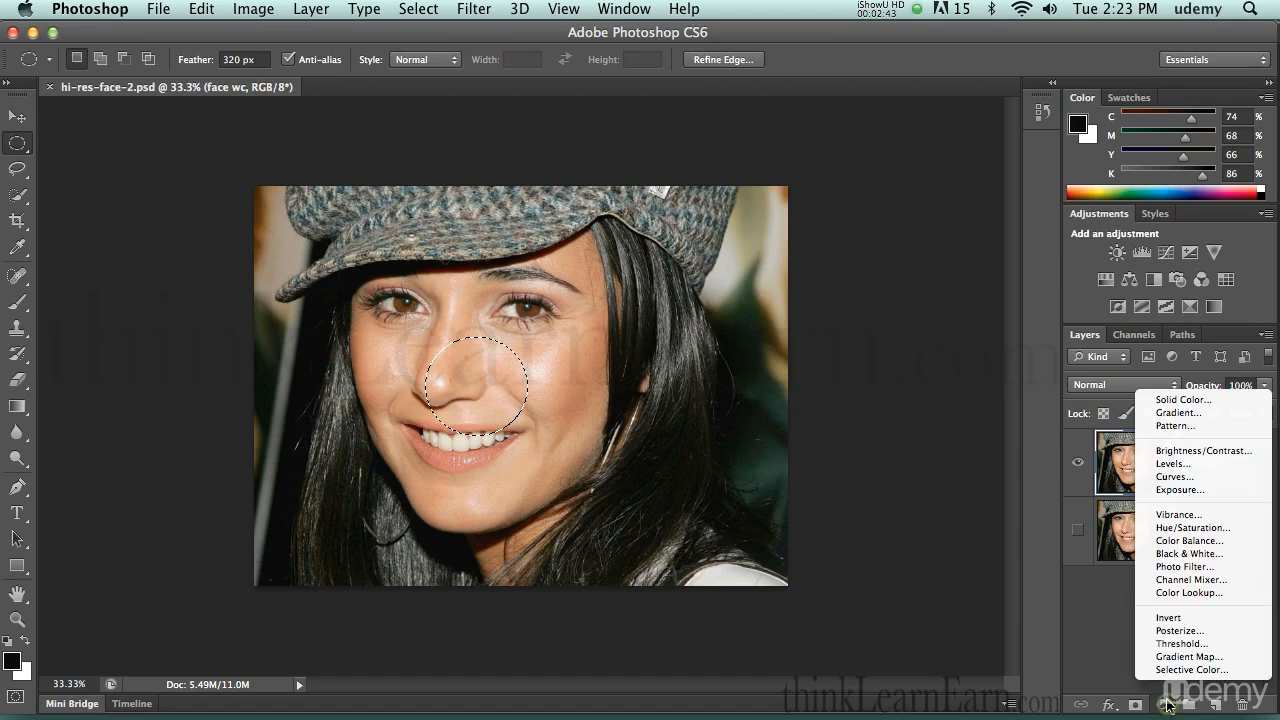
{"action": "left_click", "coordinate": [1178, 477]}
{"action": "left_click_drag", "start_coordinate": [1066, 283], "coordinate": [1070, 254]}
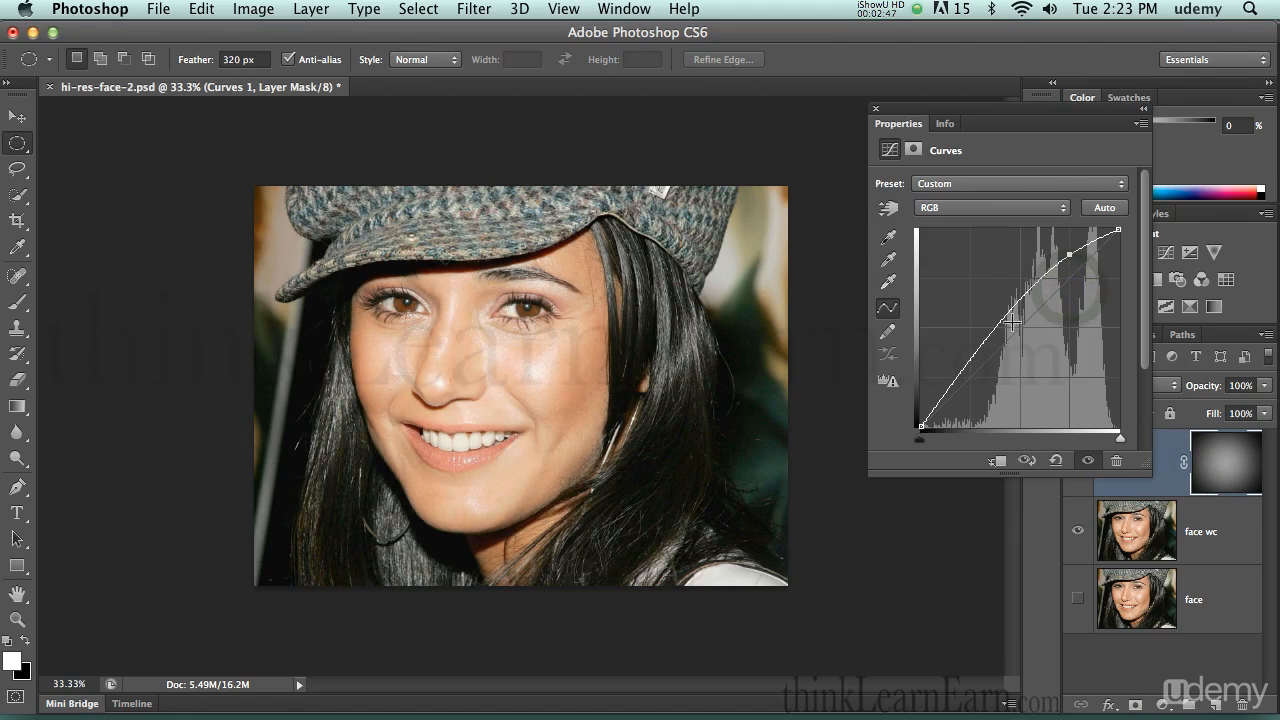
{"action": "left_click_drag", "start_coordinate": [1002, 333], "coordinate": [1012, 368]}
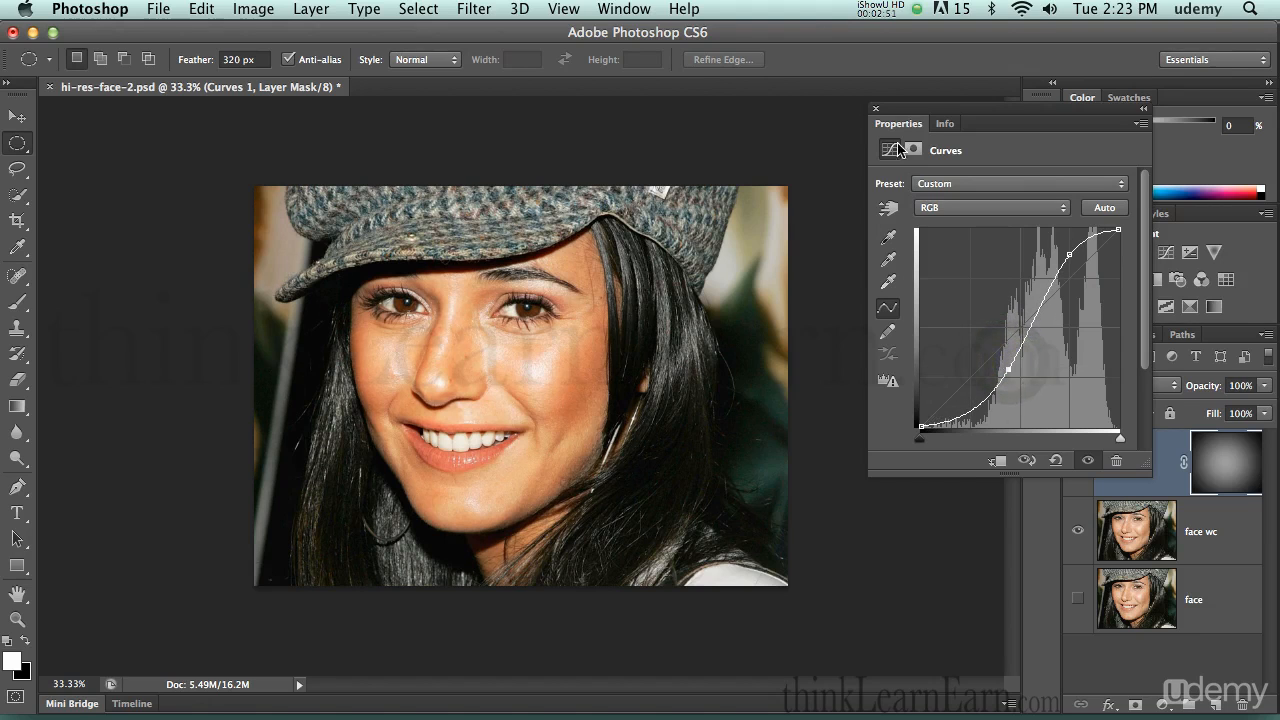
{"action": "left_click", "coordinate": [876, 109]}
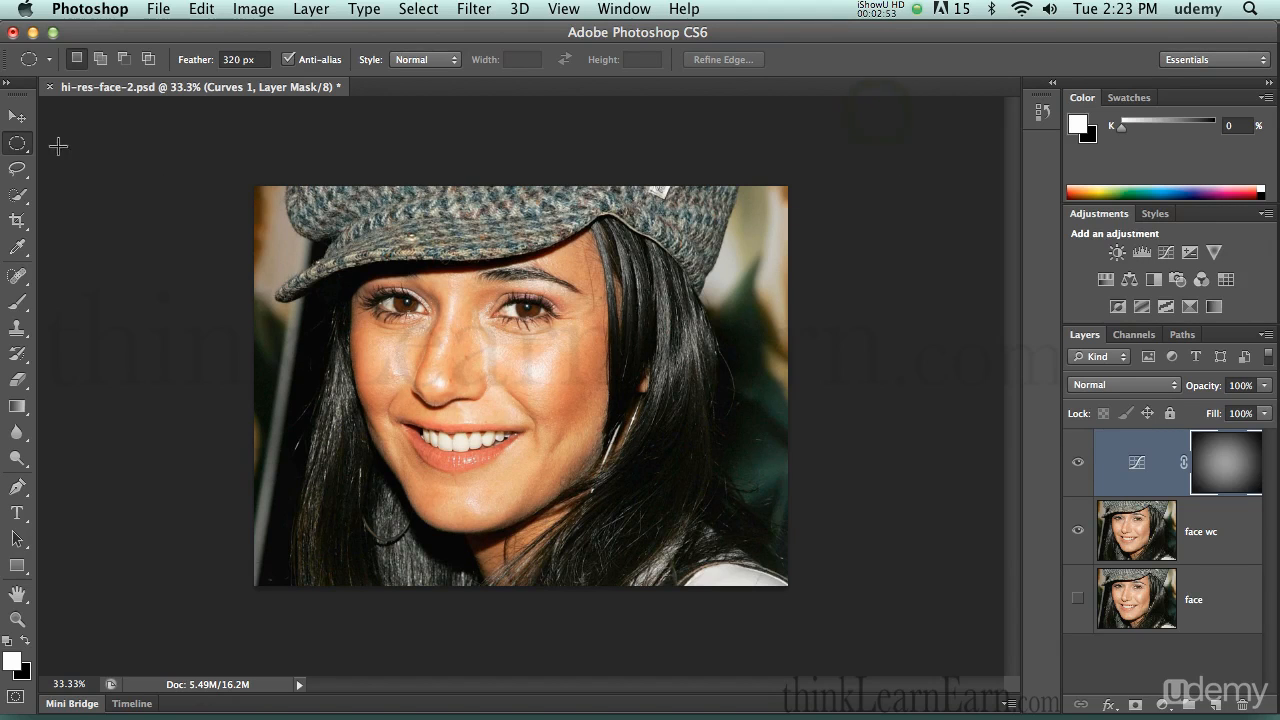
Move the Curves layer's mask around the face and over to its left side, and revert the image to its last saved version.
{"action": "left_click", "coordinate": [18, 117]}
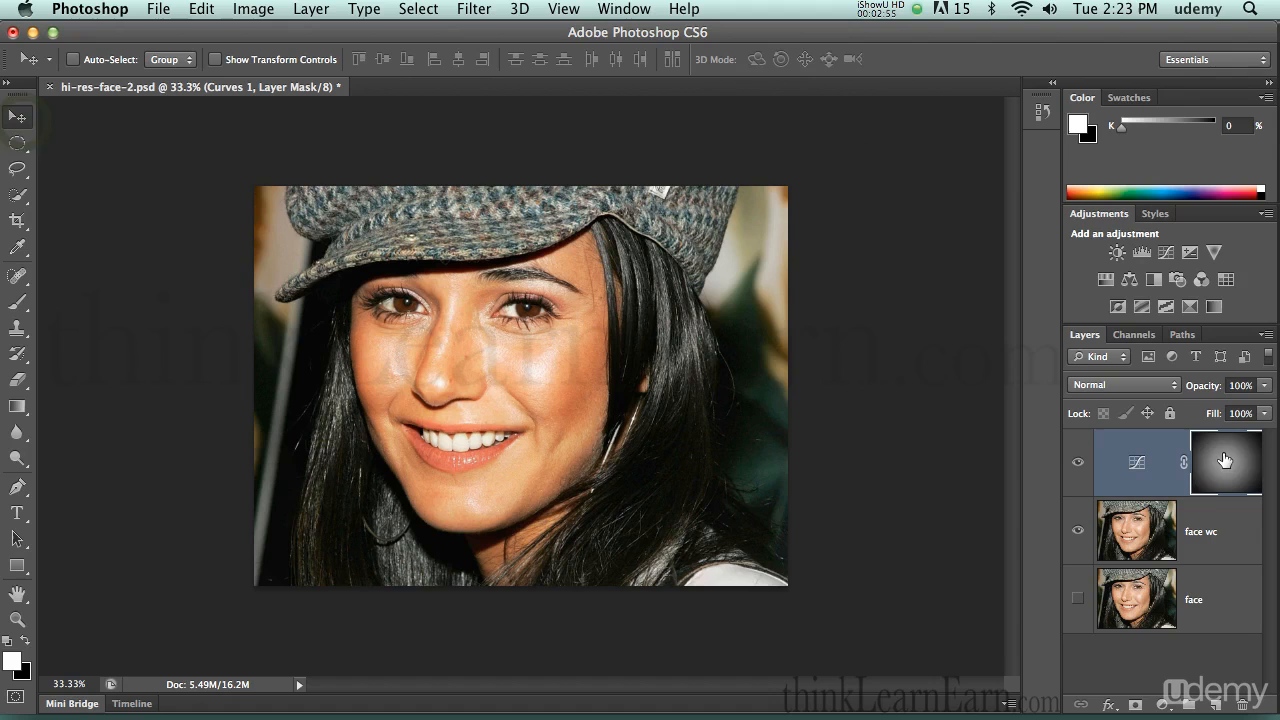
{"action": "left_click_drag", "start_coordinate": [523, 372], "coordinate": [491, 357]}
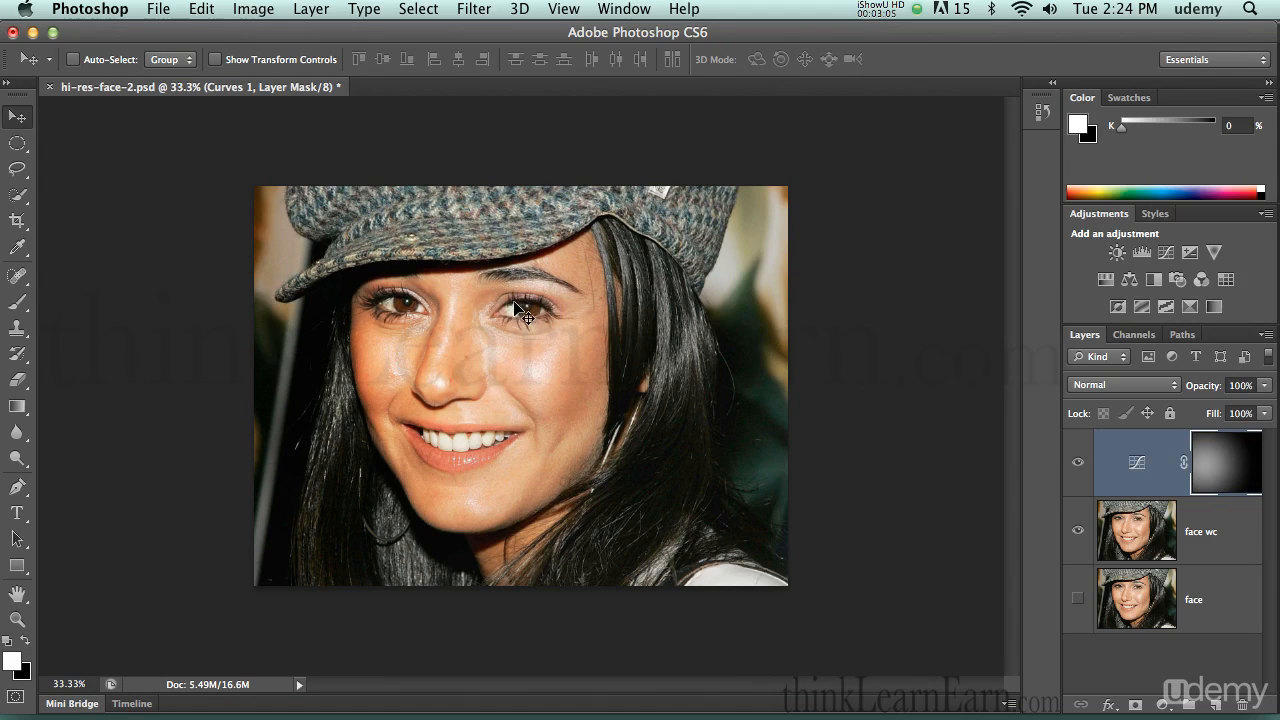
{"action": "left_click", "coordinate": [160, 9]}
{"action": "left_click", "coordinate": [195, 296]}
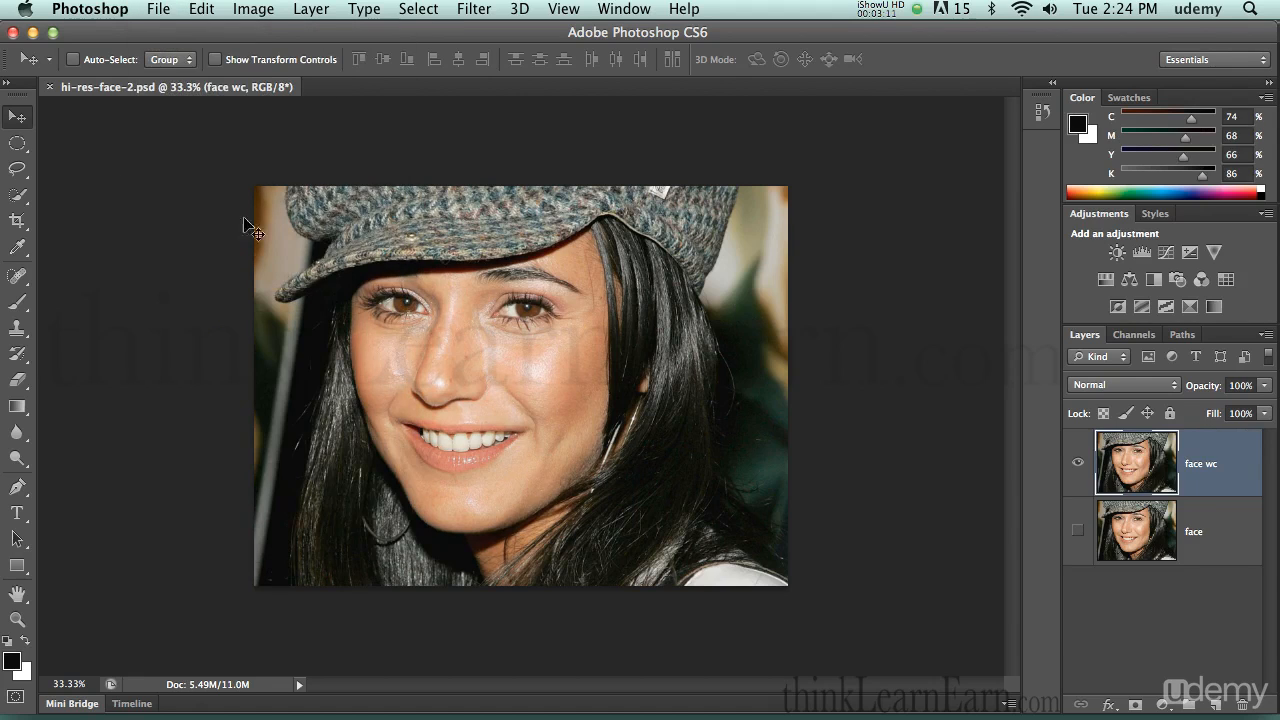
Draw an elliptical selection with 110 px feather over the nose and mouth area, and hide its edges.
{"action": "left_click", "coordinate": [17, 143]}
{"action": "left_click", "coordinate": [202, 62]}
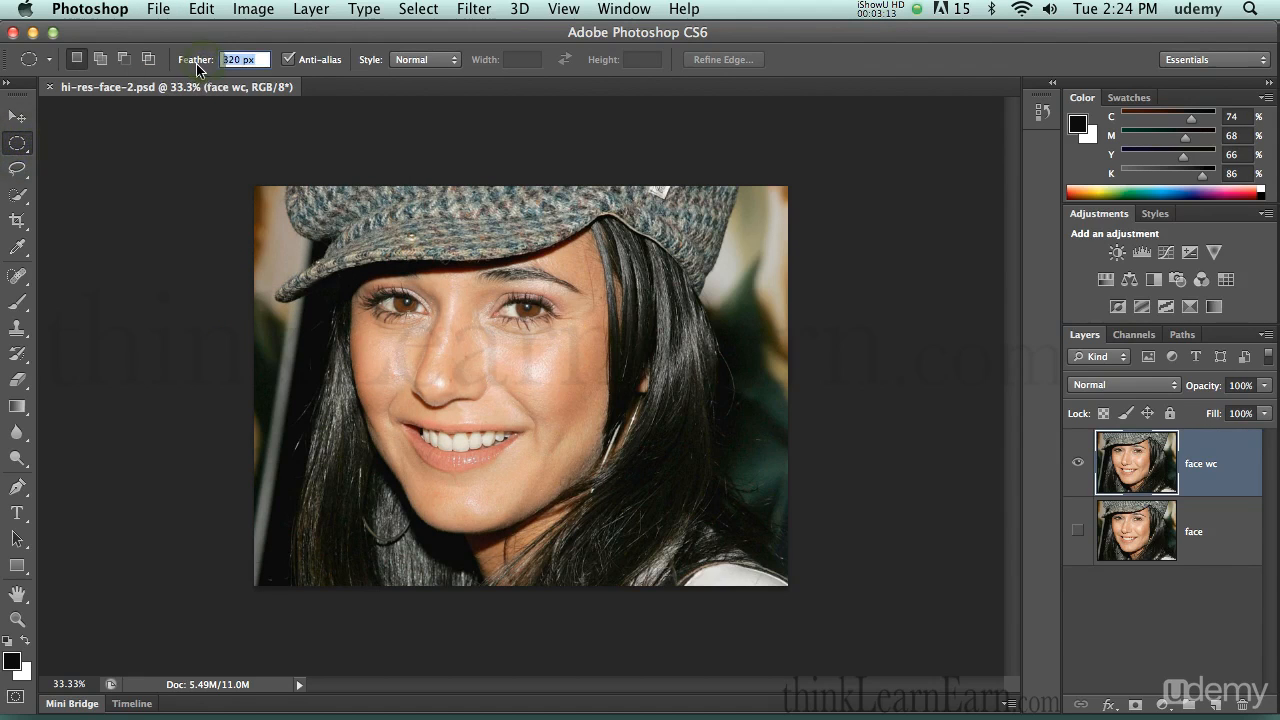
{"action": "type", "text": "1"}
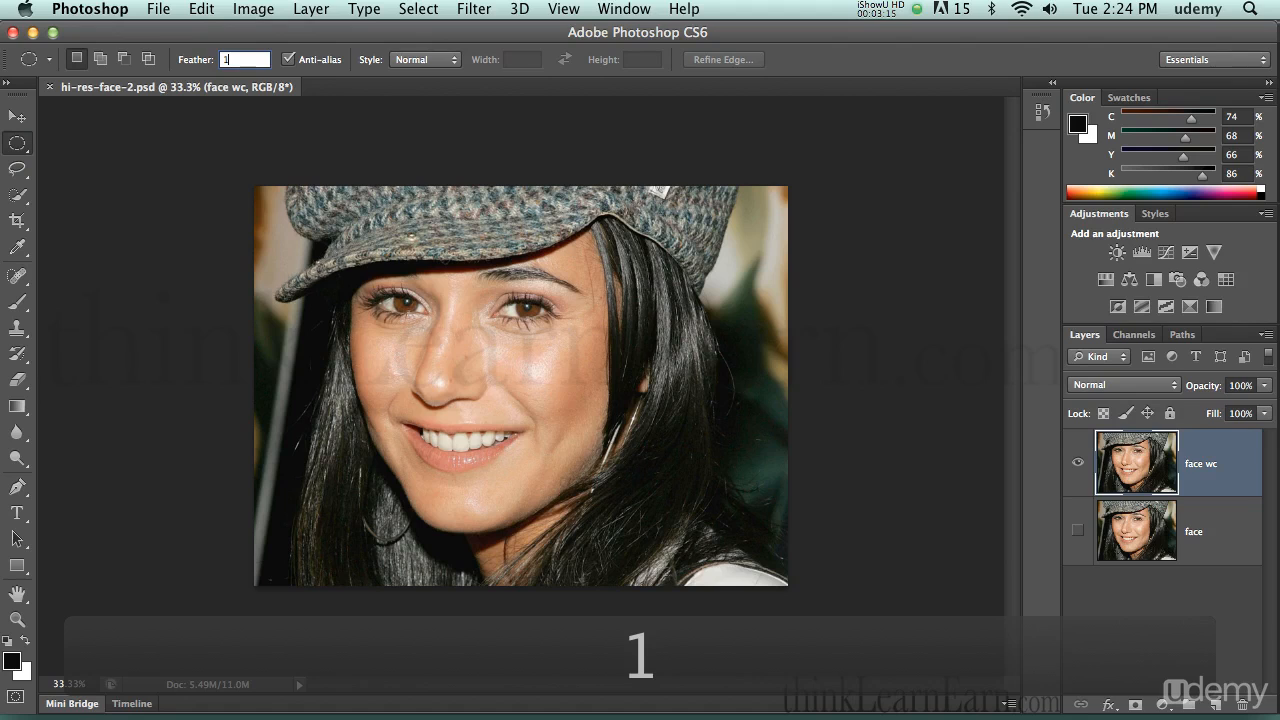
{"action": "type", "text": "10"}
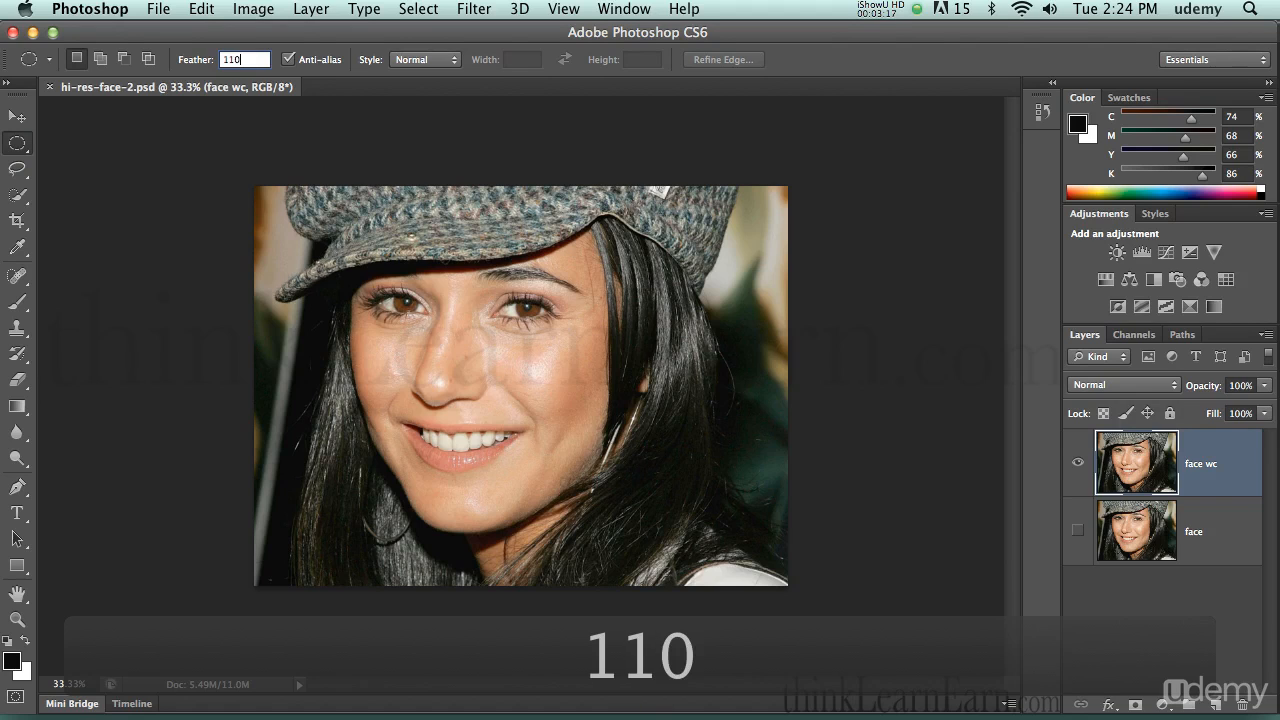
{"action": "key", "text": "Return"}
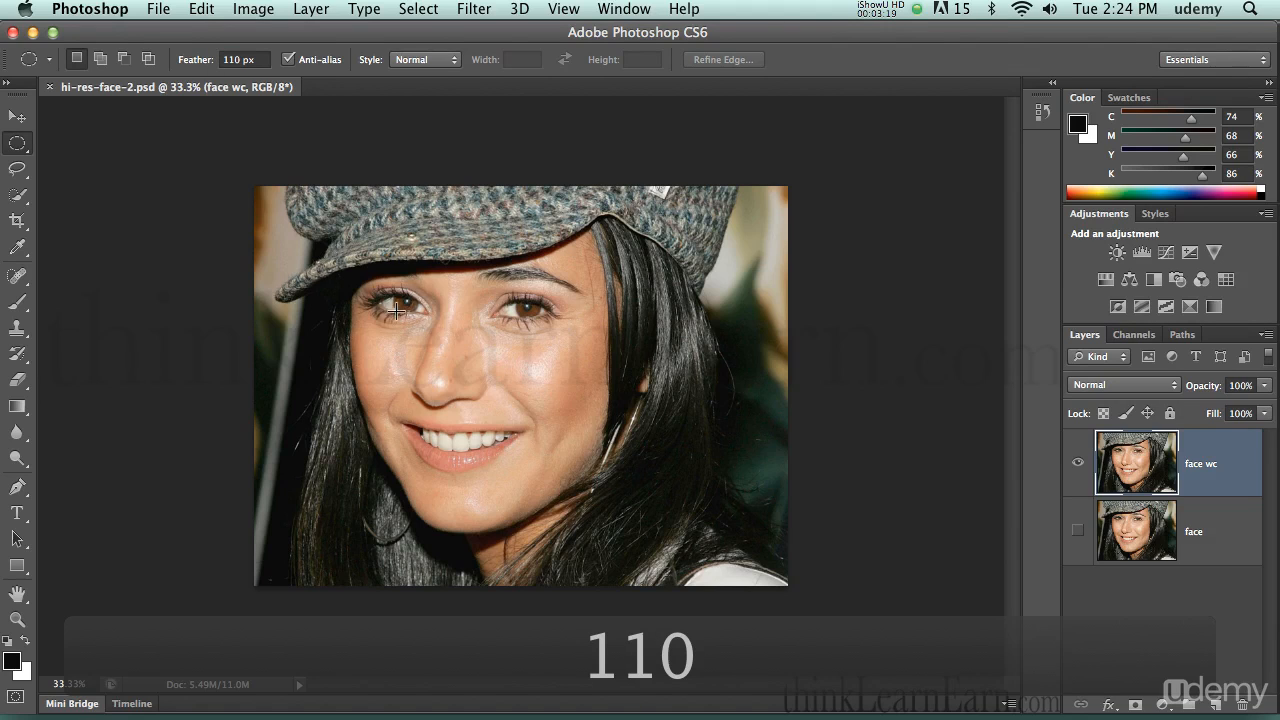
{"action": "left_click_drag", "start_coordinate": [386, 298], "coordinate": [600, 420]}
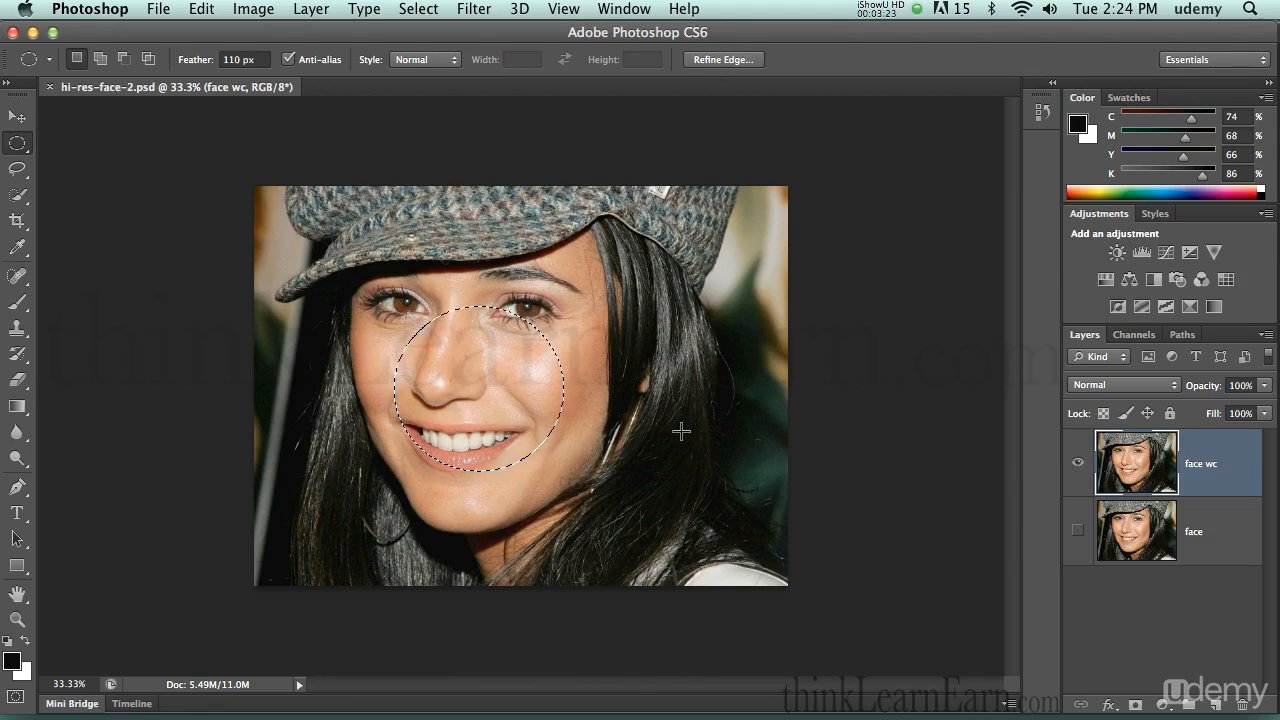
{"action": "key", "text": "super"}
{"action": "key", "text": "super+h"}
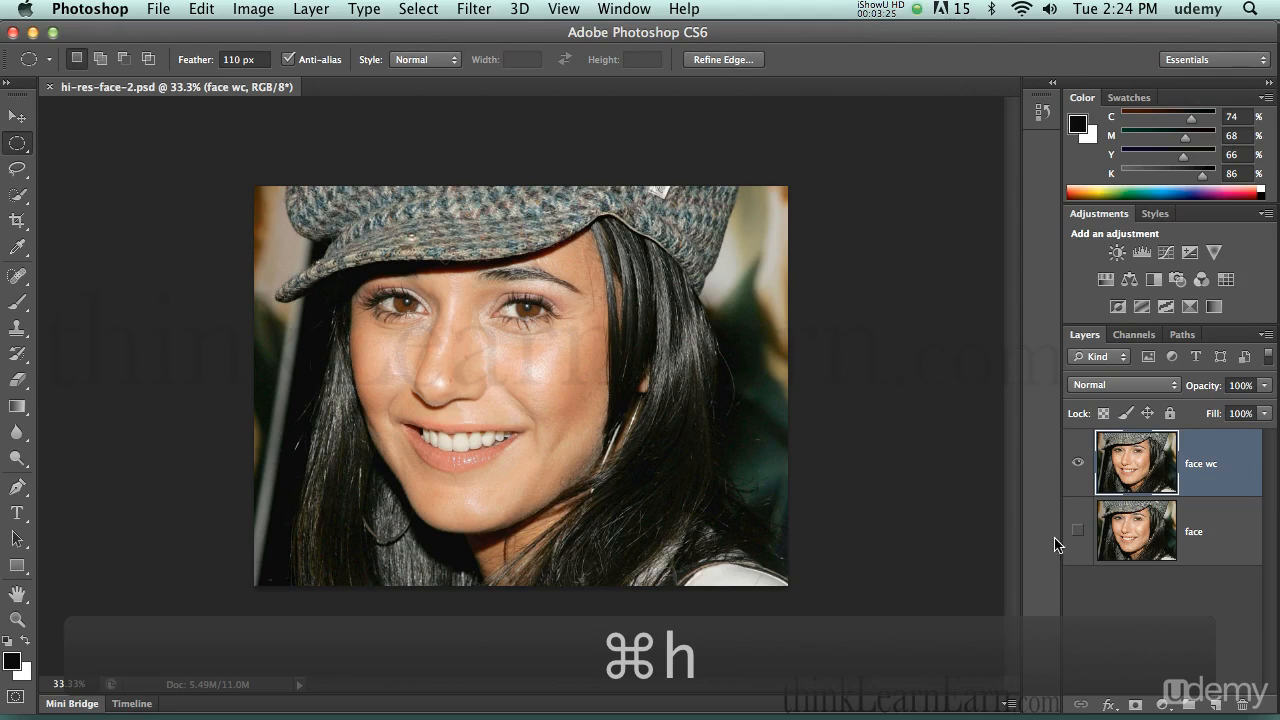
Add a Curves adjustment layer from the 110 px feathered selection and shape an S-curve that brightens highlights and darkens shadows.
{"action": "left_click", "coordinate": [1157, 704]}
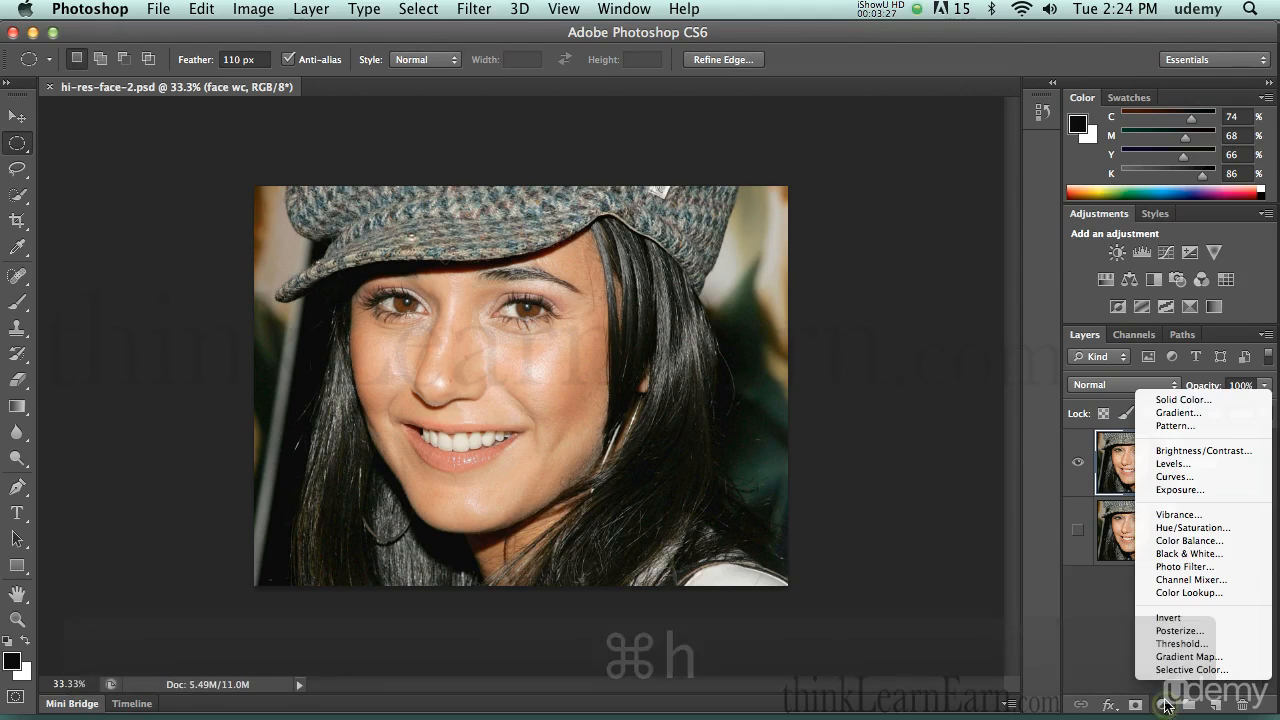
{"action": "left_click", "coordinate": [1180, 478]}
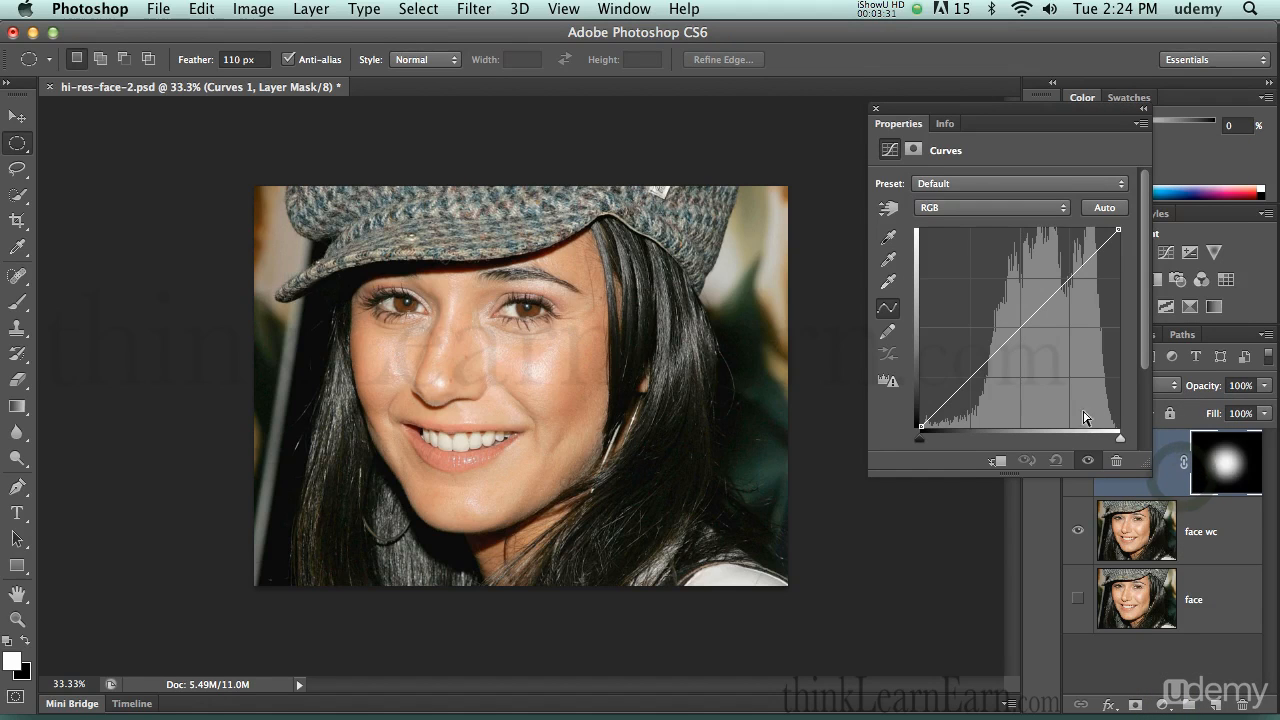
{"action": "left_click_drag", "start_coordinate": [1057, 283], "coordinate": [1059, 265]}
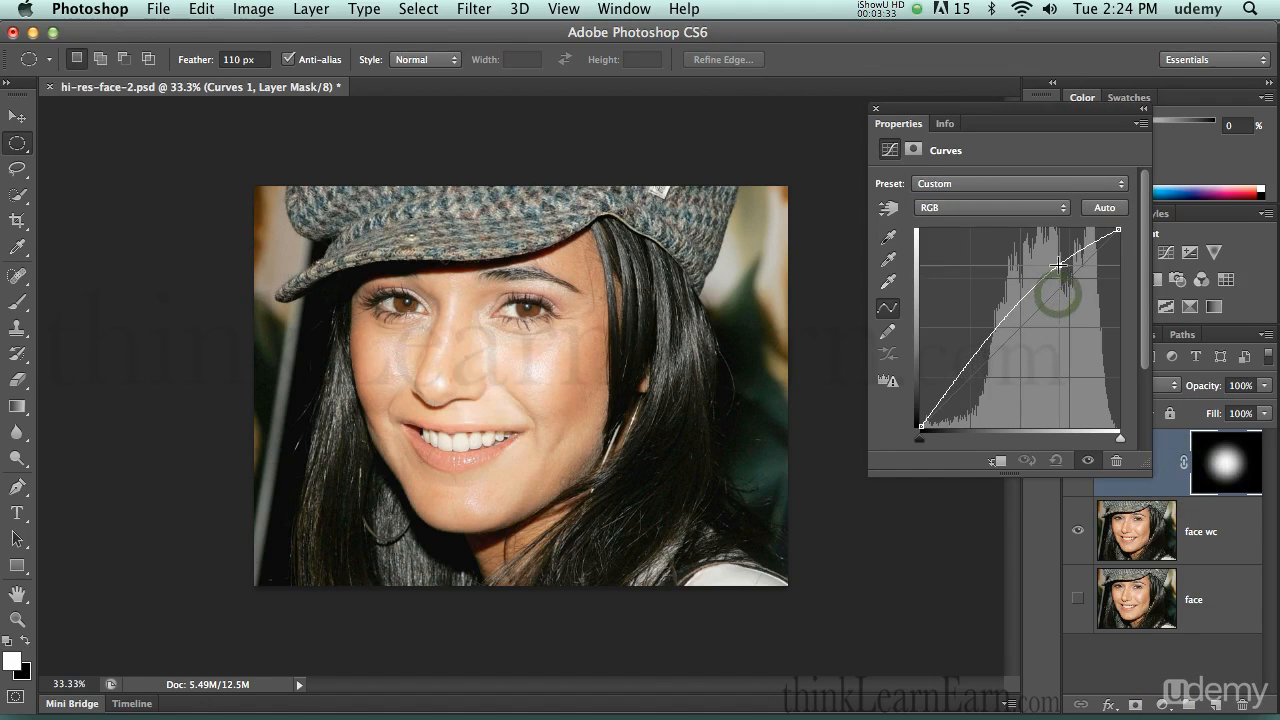
{"action": "left_click_drag", "start_coordinate": [995, 341], "coordinate": [1002, 370]}
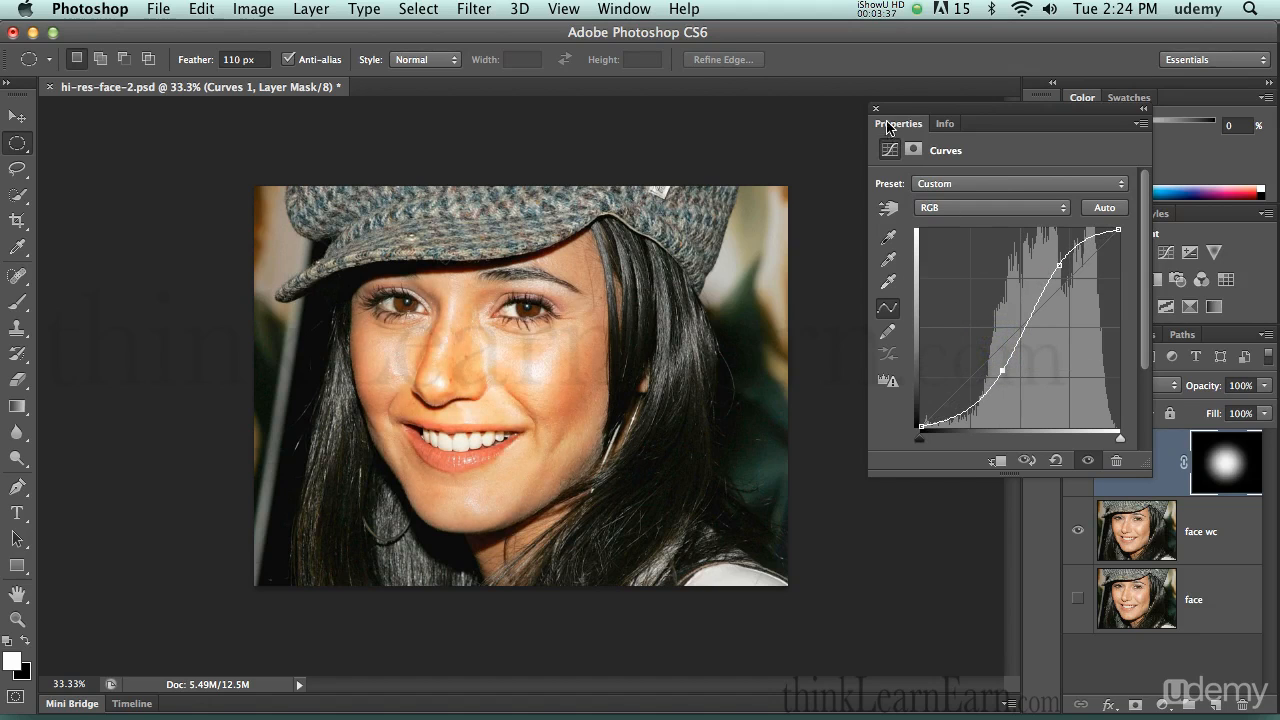
Move the Curves mask up over the eyes, close the properties, and revert the image to its last saved version.
{"action": "key", "text": "v"}
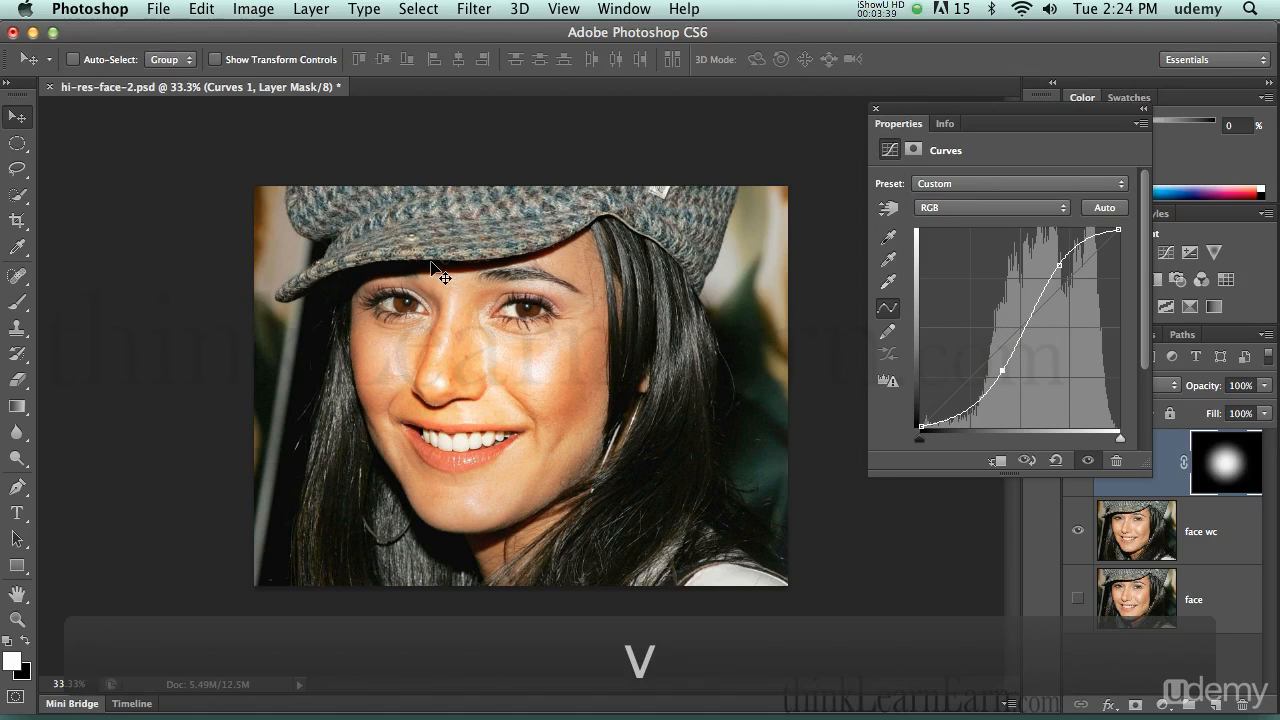
{"action": "left_click_drag", "start_coordinate": [449, 389], "coordinate": [585, 340]}
{"action": "left_click", "coordinate": [876, 109]}
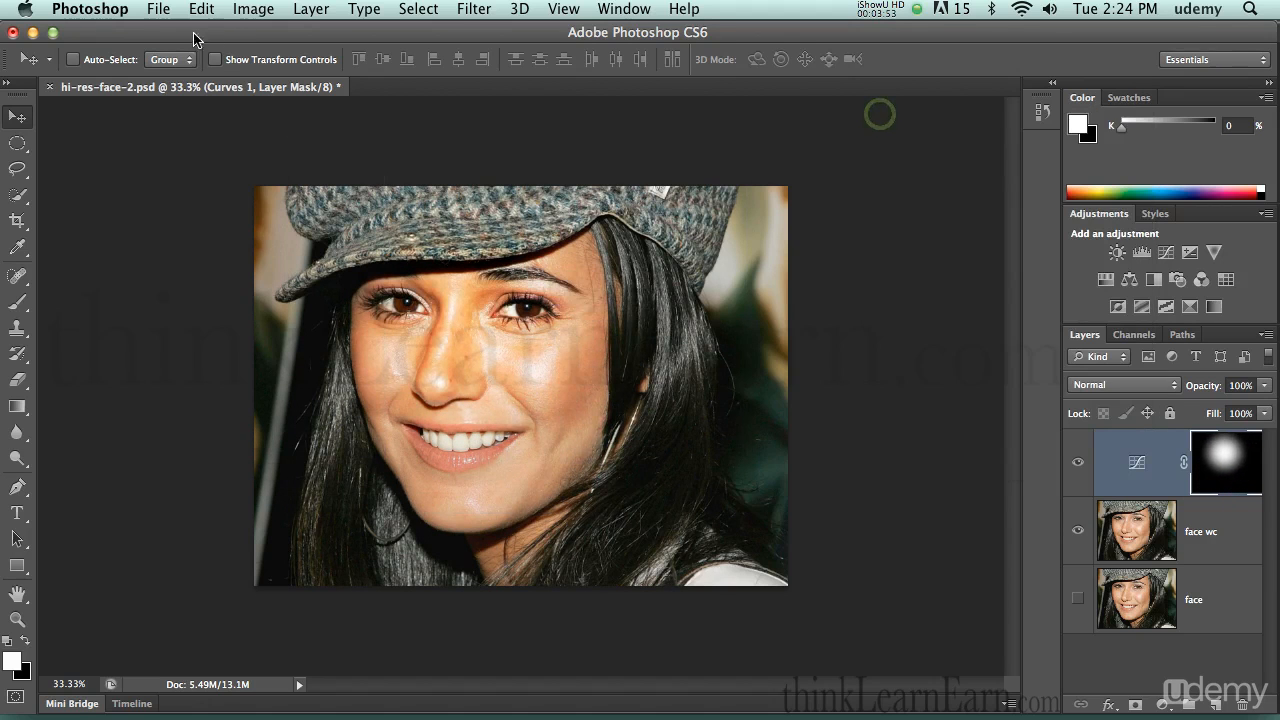
{"action": "left_click", "coordinate": [159, 9]}
{"action": "left_click", "coordinate": [200, 298]}
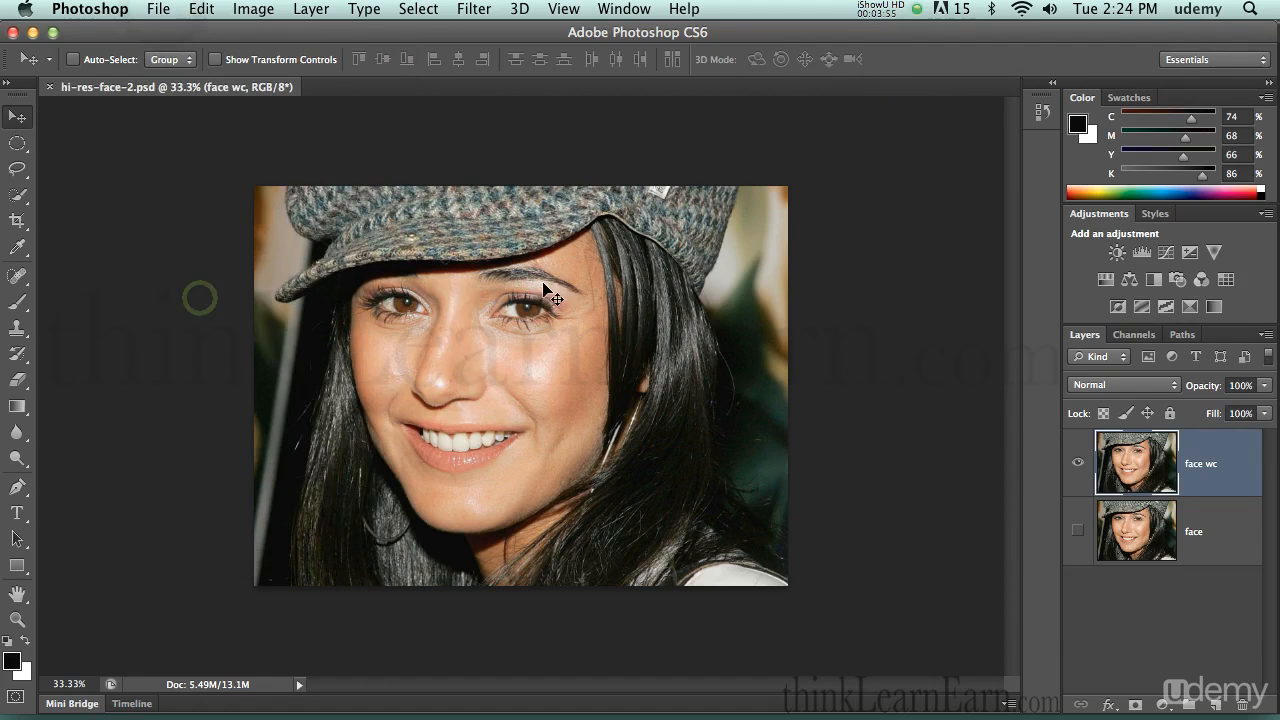
Draw a large elliptical selection with 55 px feather around the whole face, and hide its edges.
{"action": "key", "text": "l"}
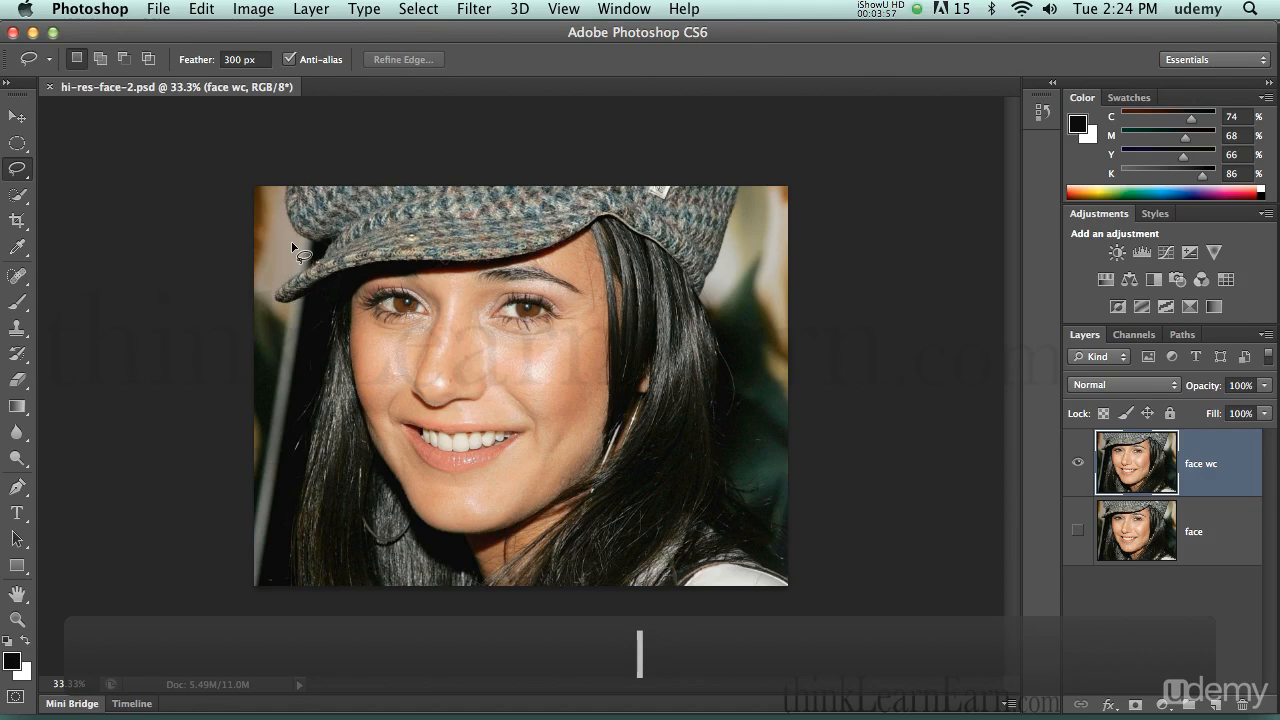
{"action": "key", "text": "m"}
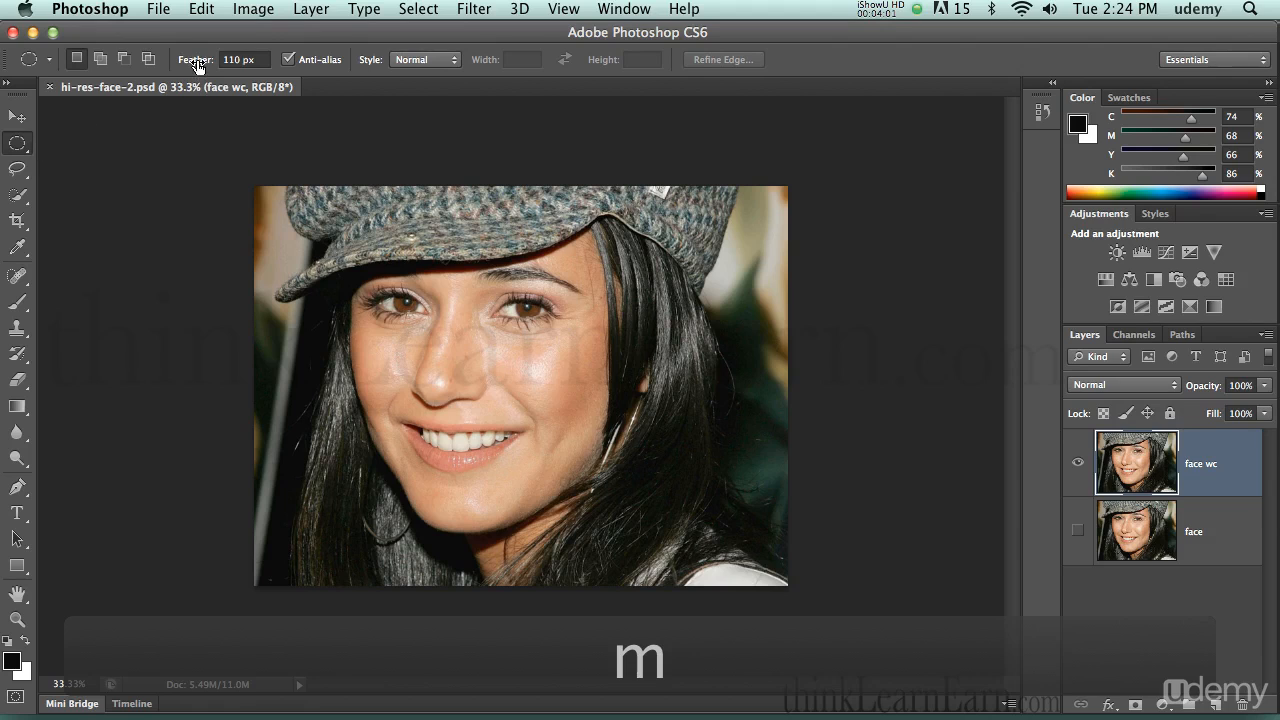
{"action": "left_click", "coordinate": [197, 62]}
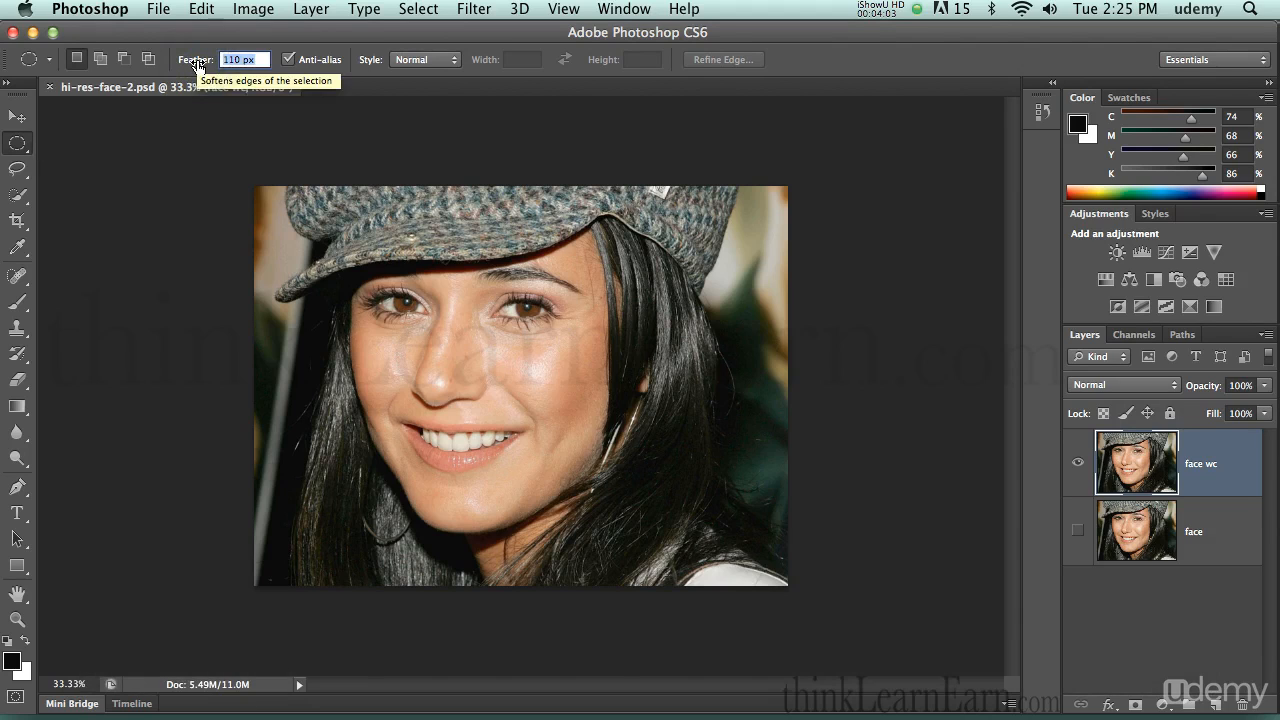
{"action": "type", "text": "55"}
{"action": "key", "text": "Return"}
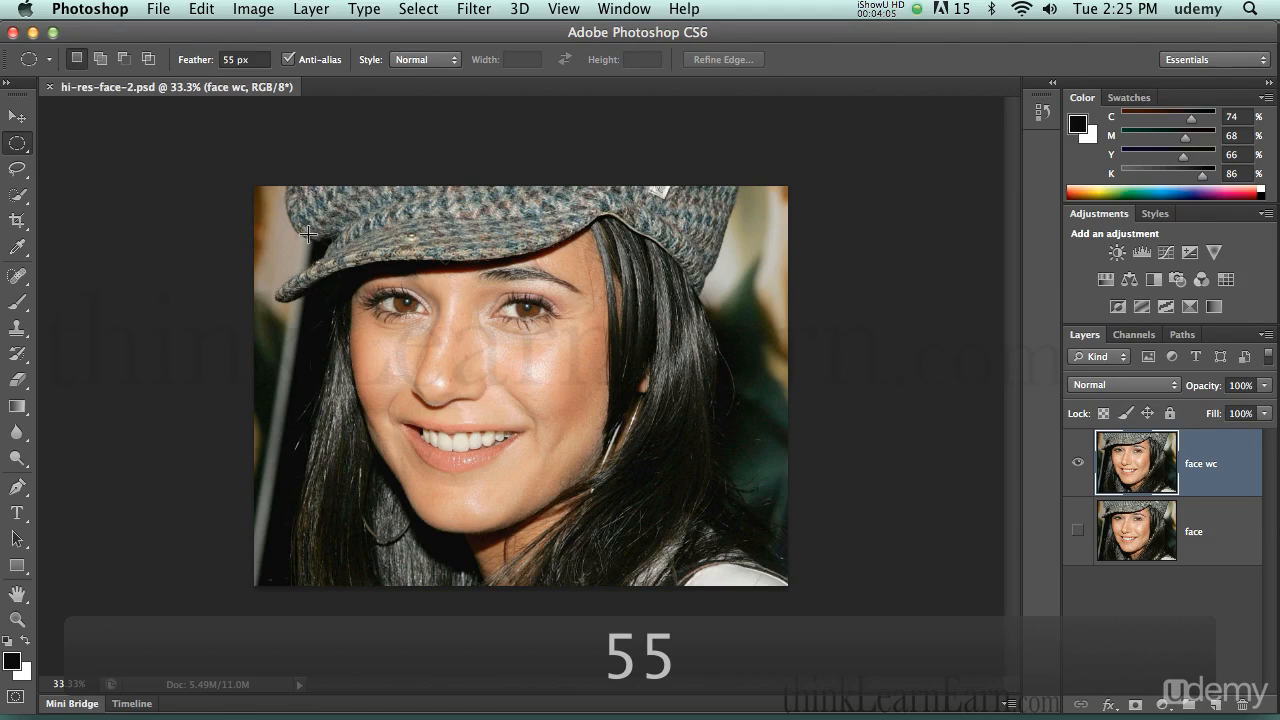
{"action": "left_click_drag", "start_coordinate": [335, 255], "coordinate": [630, 540]}
{"action": "key", "text": "super+h"}
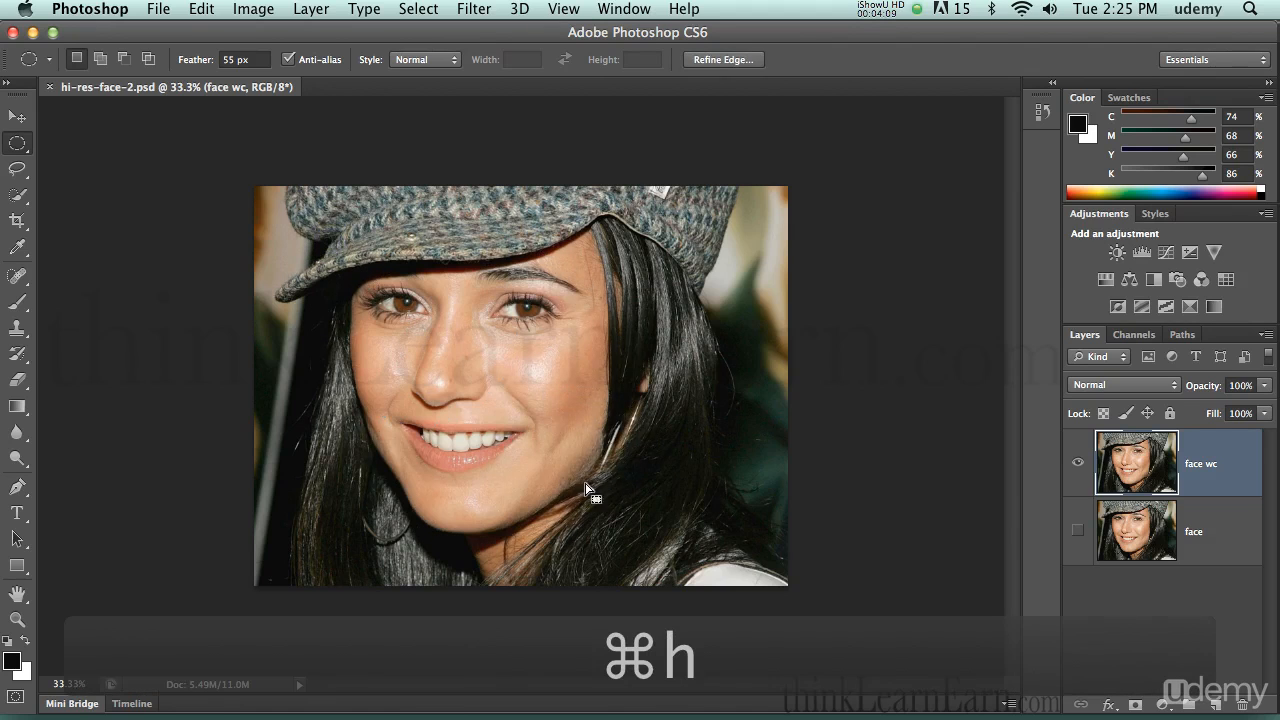
Add a Curves adjustment layer from the 55 px feathered selection and shape a strong S-curve with brighter highlights and darker shadows.
{"action": "left_click", "coordinate": [1164, 706]}
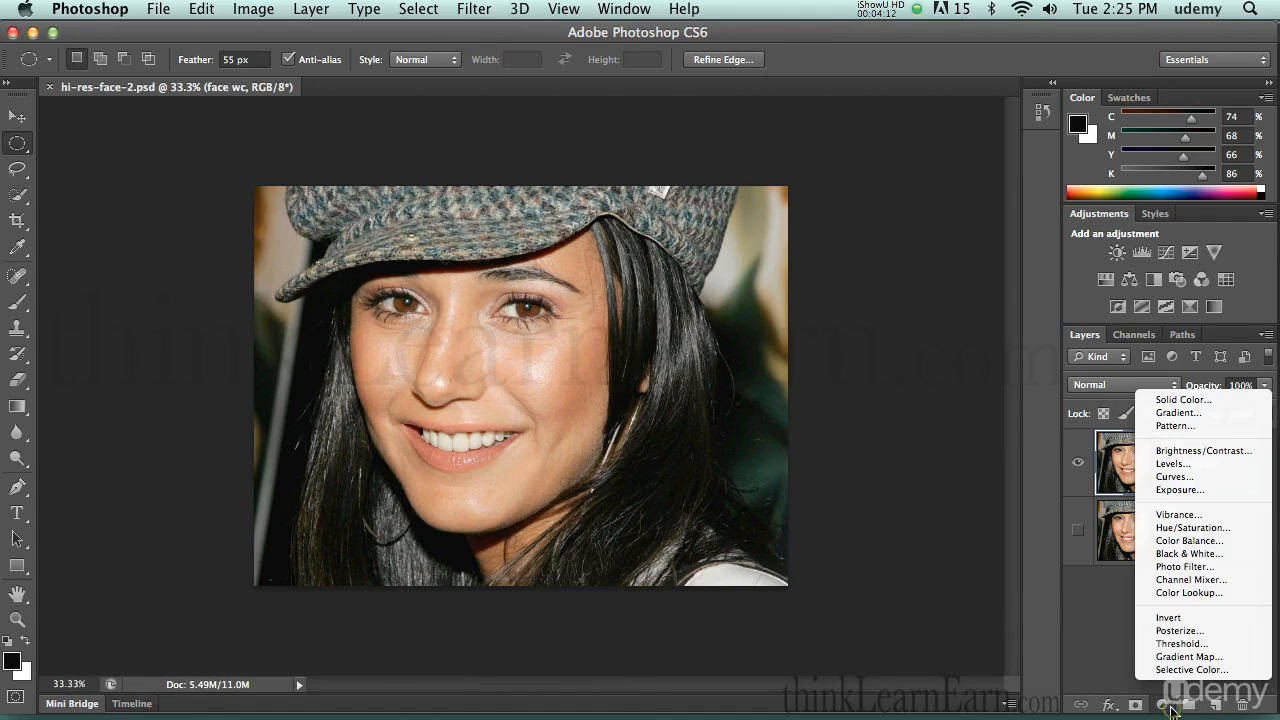
{"action": "left_click", "coordinate": [1176, 477]}
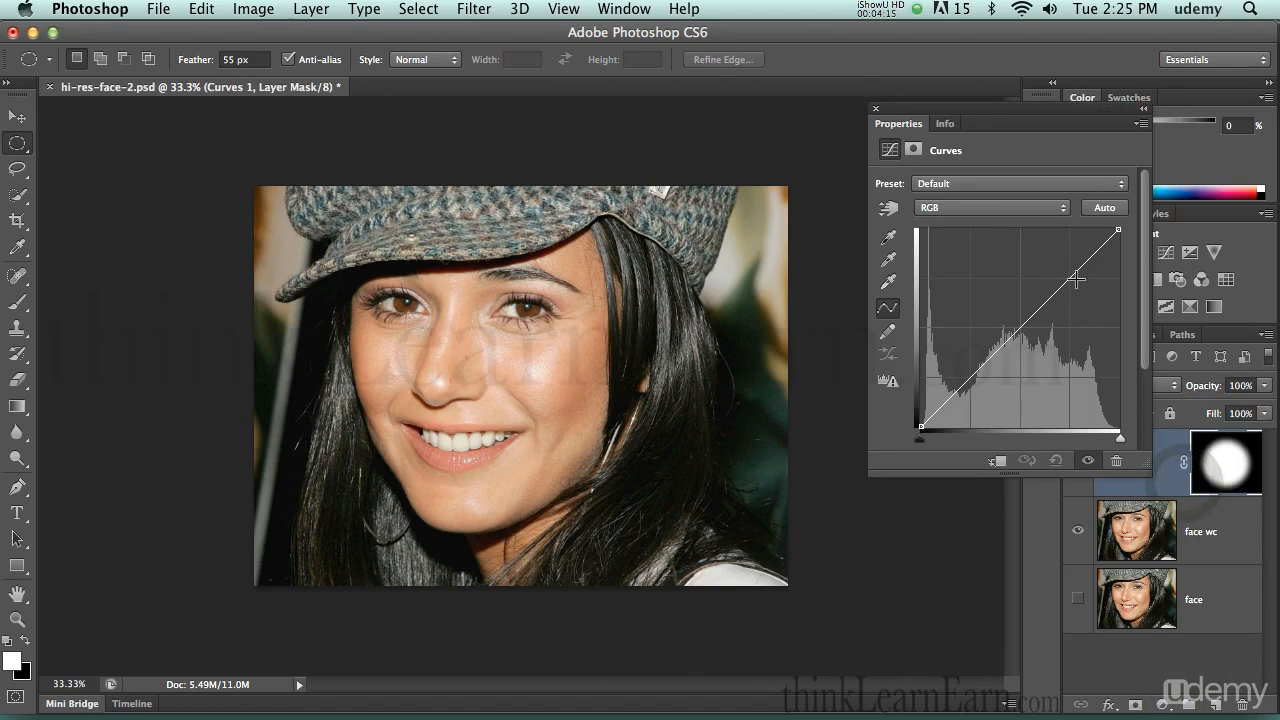
{"action": "left_click_drag", "start_coordinate": [1076, 279], "coordinate": [1077, 251]}
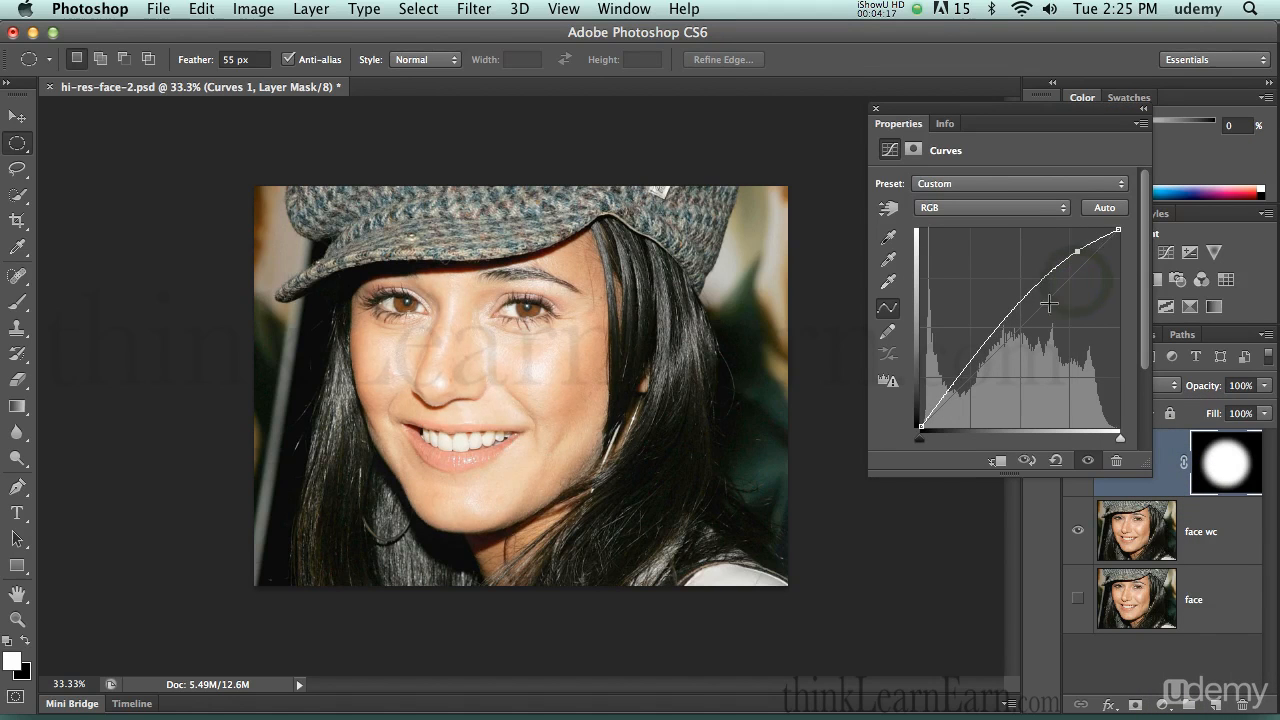
{"action": "mouse_move", "coordinate": [972, 368]}
{"action": "left_mouse_down"}
{"action": "mouse_move", "coordinate": [988, 380]}
{"action": "mouse_move", "coordinate": [996, 368]}
{"action": "left_mouse_up"}
{"action": "left_click_drag", "start_coordinate": [1079, 258], "coordinate": [1065, 256]}
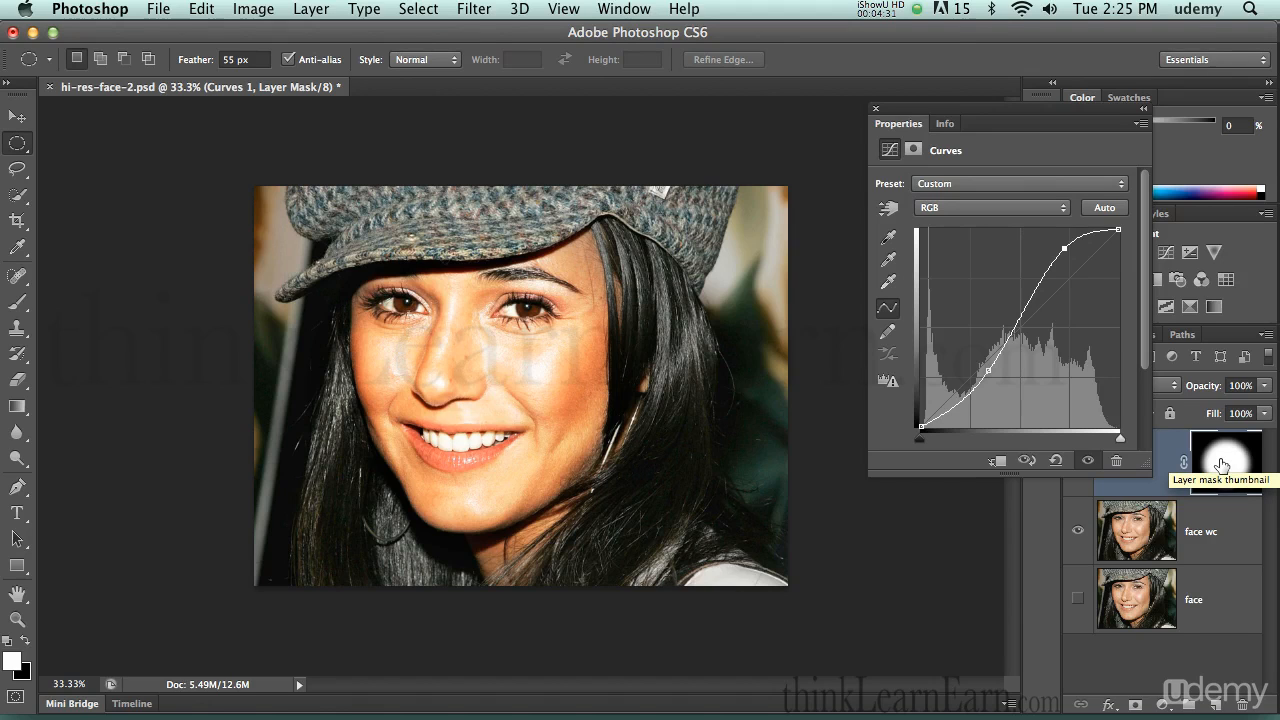
Move the Curves mask slightly left and scale it to about 61% width and 59% height toward its upper-left corner.
{"action": "key", "text": "v"}
{"action": "left_click_drag", "start_coordinate": [493, 382], "coordinate": [450, 398]}
{"action": "key", "text": "super+t"}
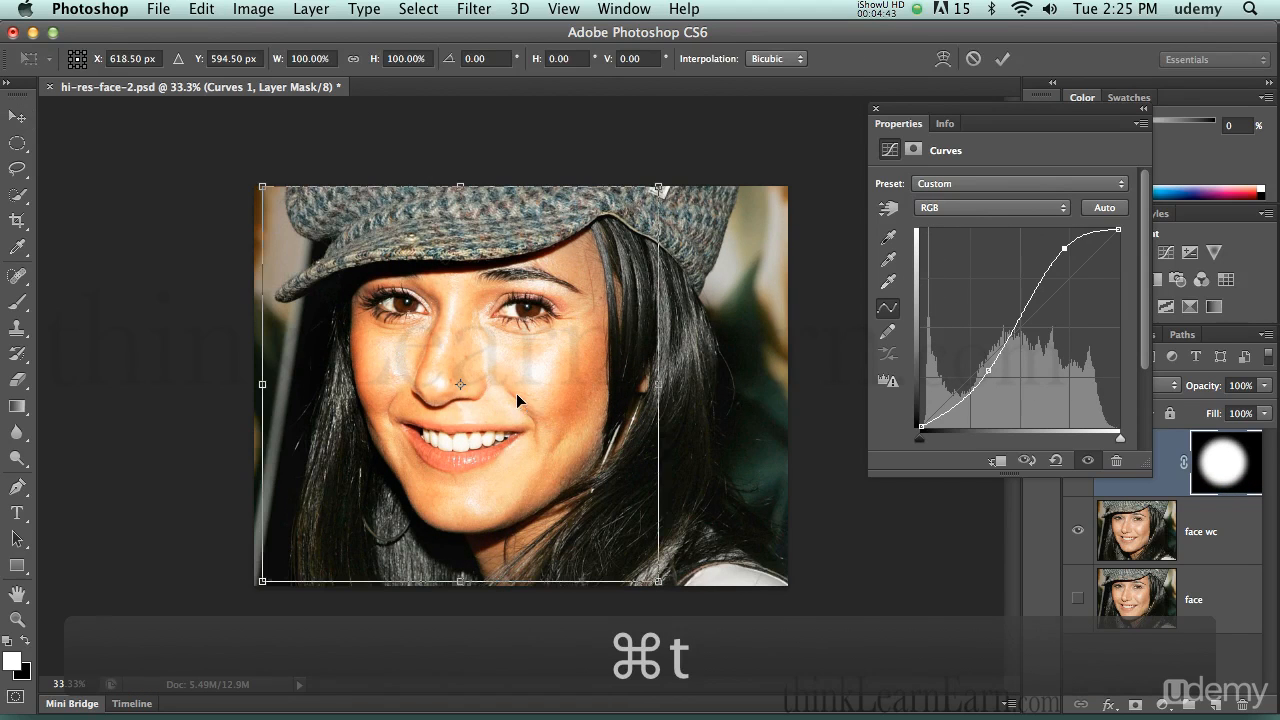
{"action": "left_click_drag", "start_coordinate": [660, 582], "coordinate": [506, 420]}
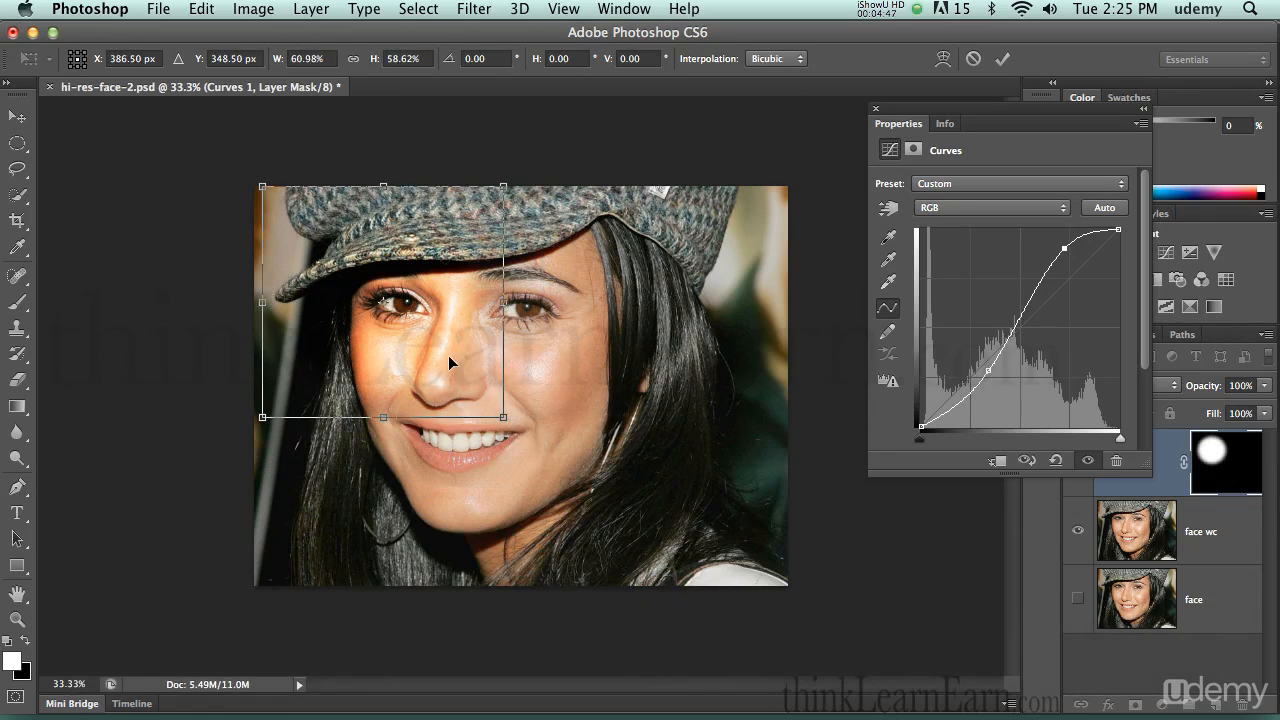
{"action": "key", "text": "Return"}
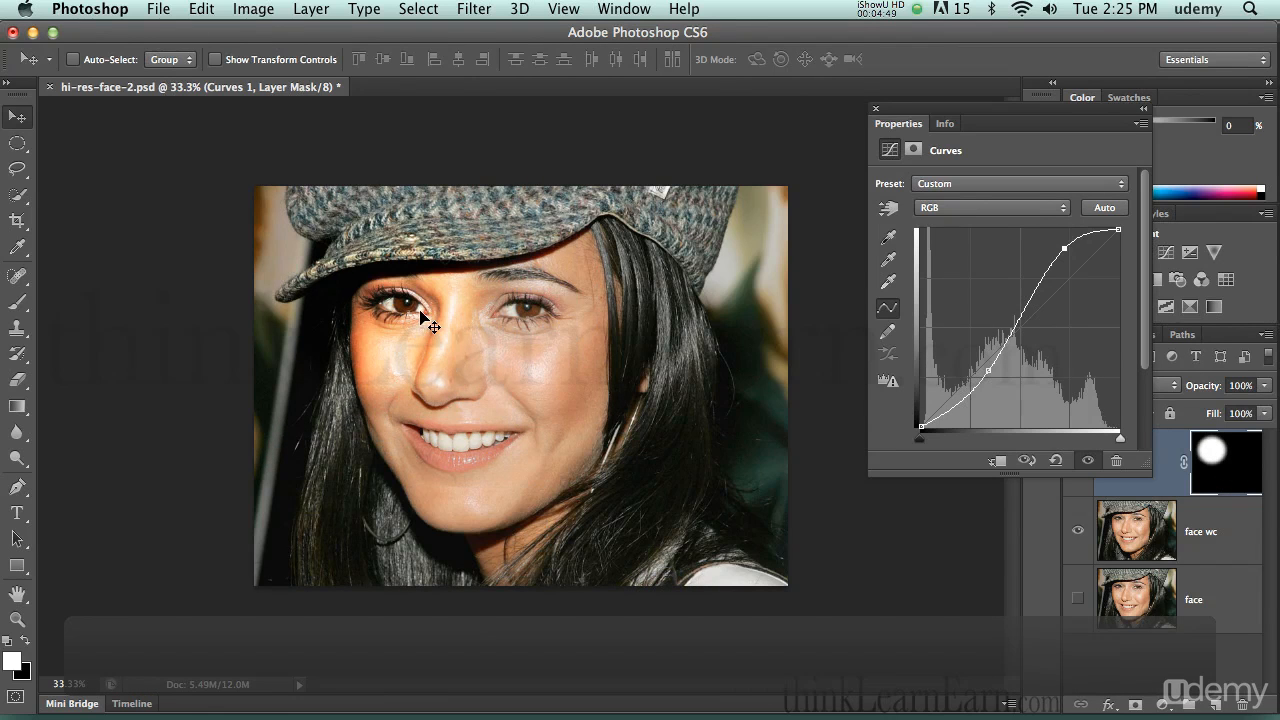
Move the Curves mask down over the centre of the face and distort it into a slanted ellipse across the mouth, stretched toward the upper right.
{"action": "left_click_drag", "start_coordinate": [420, 316], "coordinate": [491, 401]}
{"action": "key", "text": "super+t"}
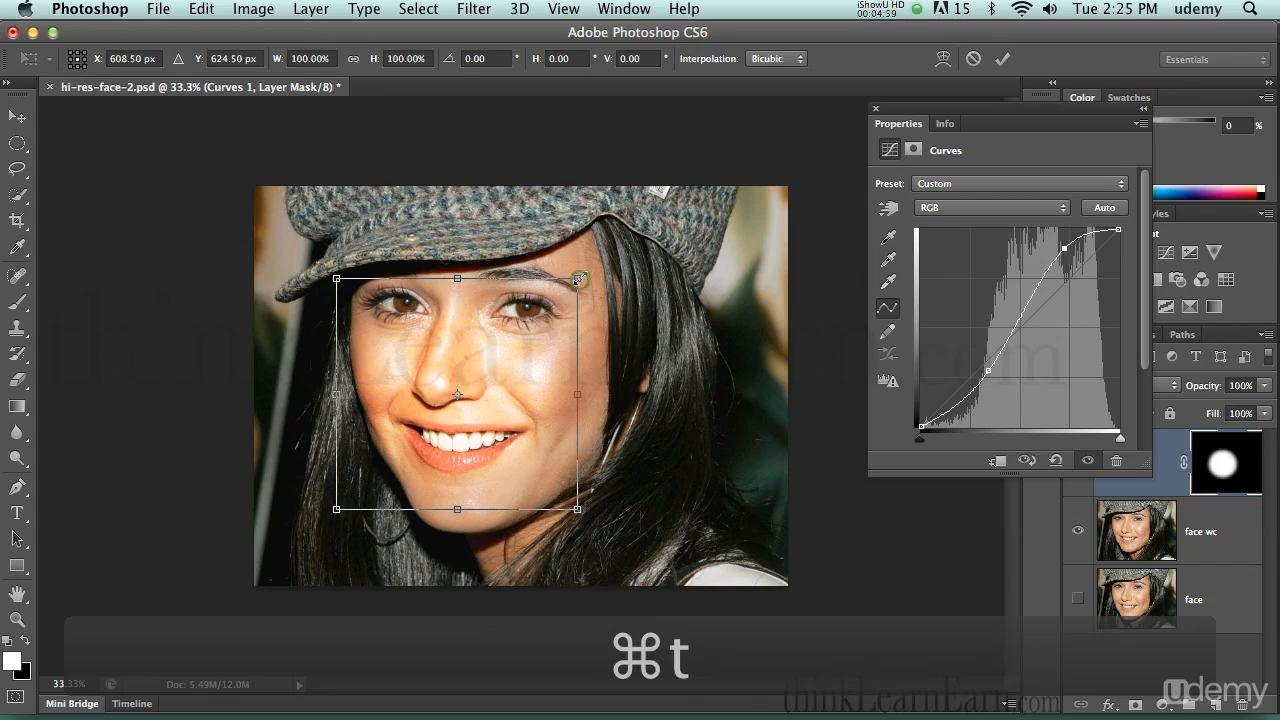
{"action": "left_click_drag", "start_coordinate": [578, 279], "coordinate": [504, 377]}
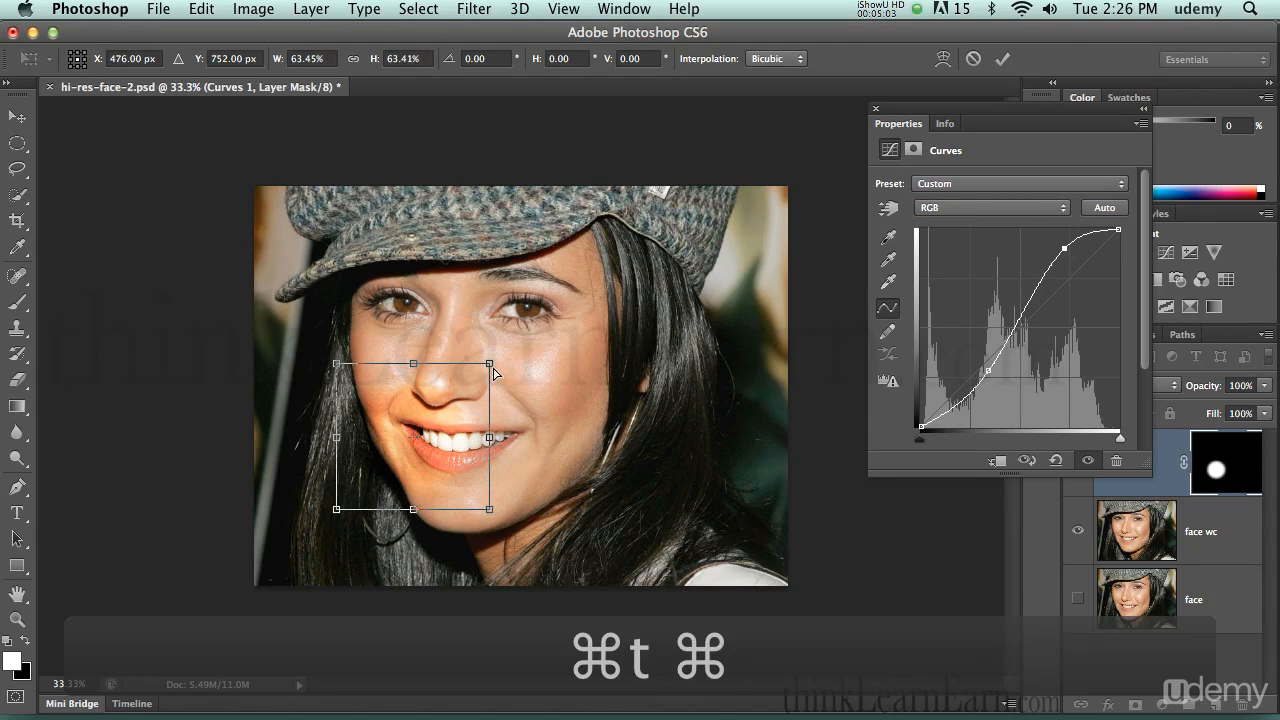
{"action": "left_click_drag", "start_coordinate": [492, 368], "coordinate": [688, 236]}
{"action": "left_click_drag", "start_coordinate": [512, 305], "coordinate": [537, 352]}
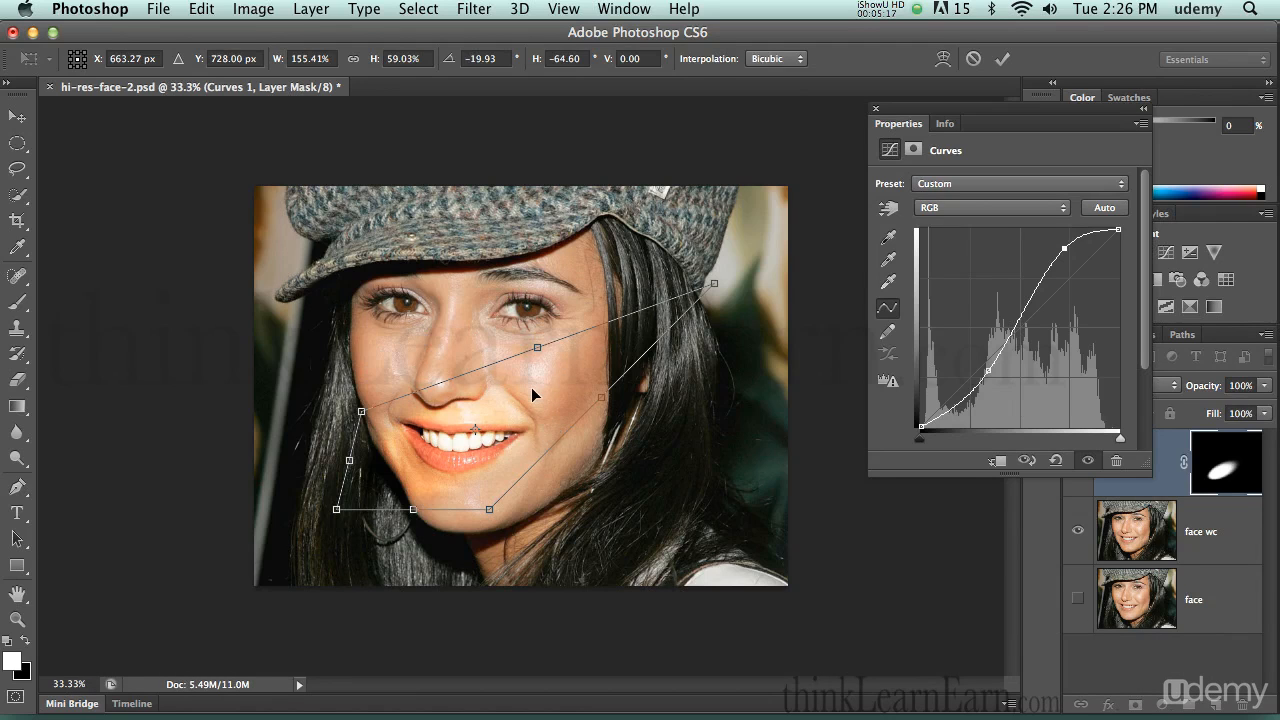
{"action": "key", "text": "Return"}
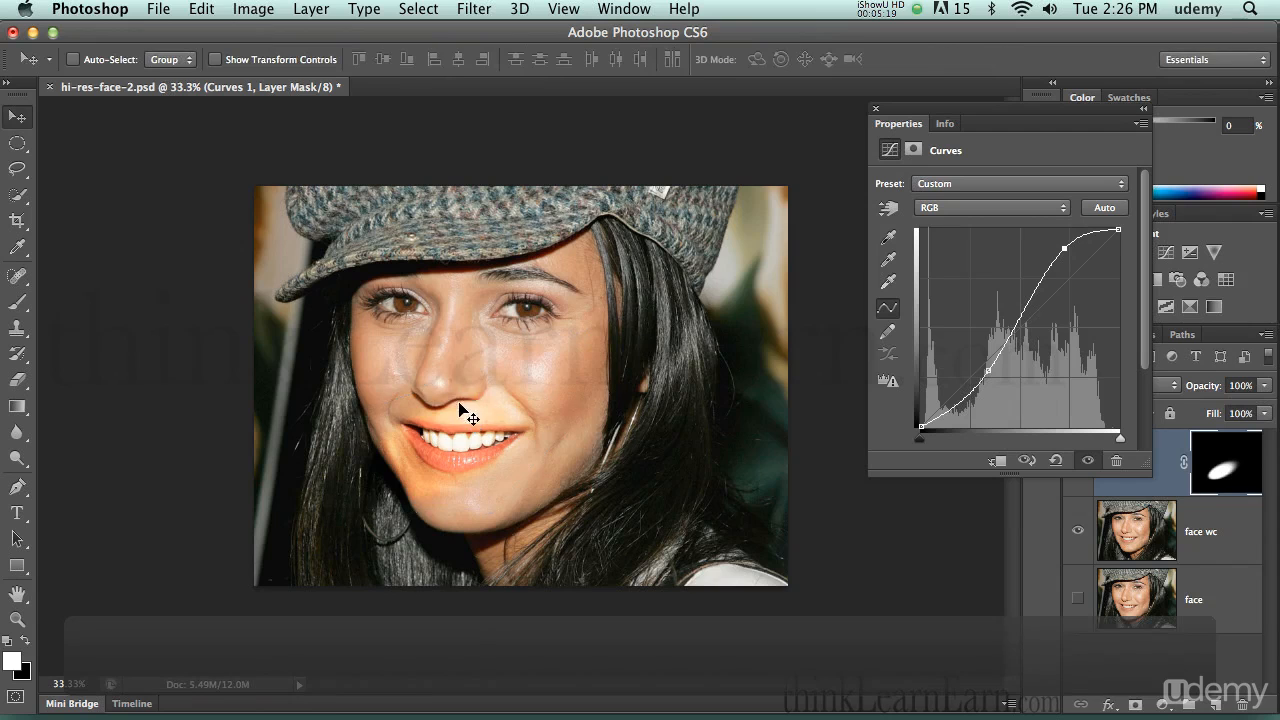
Reposition the slanted Curves mask over the mouth, close the properties, and move the mask to the cheek and across to the nose.
{"action": "mouse_move", "coordinate": [452, 411]}
{"action": "left_mouse_down"}
{"action": "mouse_move", "coordinate": [482, 327]}
{"action": "mouse_move", "coordinate": [557, 281]}
{"action": "mouse_move", "coordinate": [418, 274]}
{"action": "mouse_move", "coordinate": [379, 323]}
{"action": "mouse_move", "coordinate": [405, 425]}
{"action": "mouse_move", "coordinate": [455, 435]}
{"action": "left_mouse_up"}
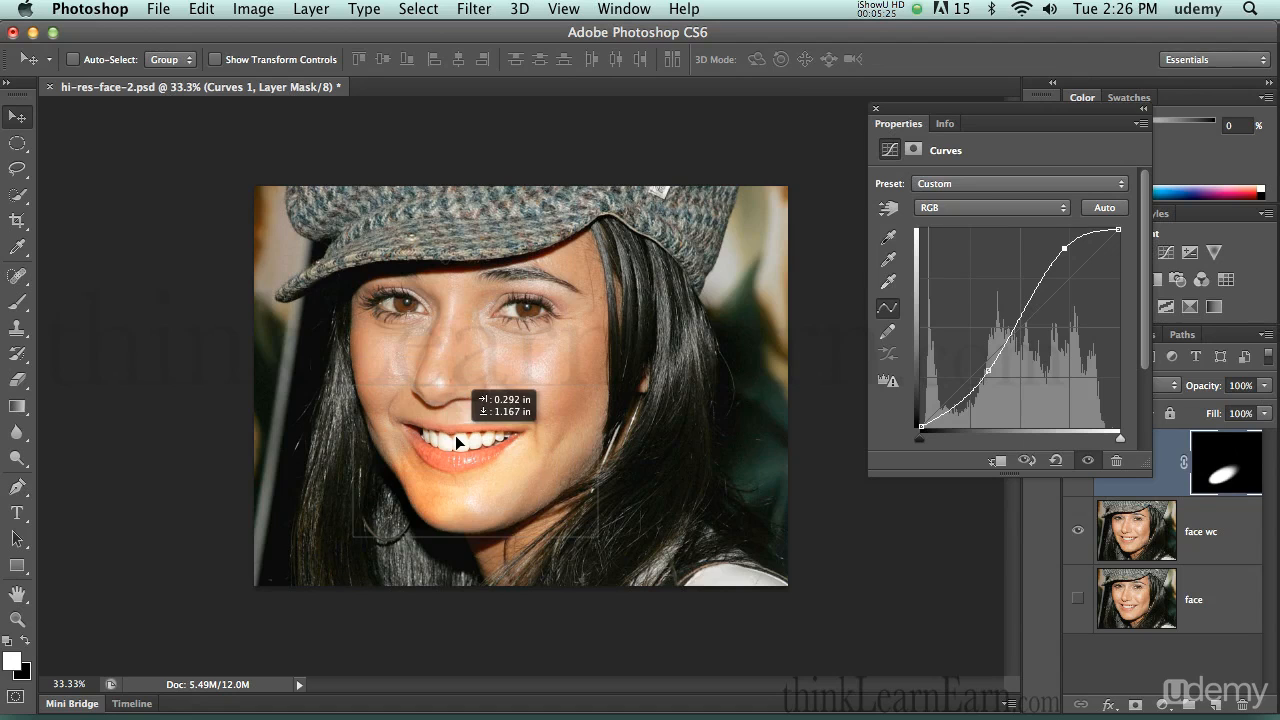
{"action": "left_click", "coordinate": [876, 110]}
{"action": "left_click_drag", "start_coordinate": [450, 378], "coordinate": [493, 295]}
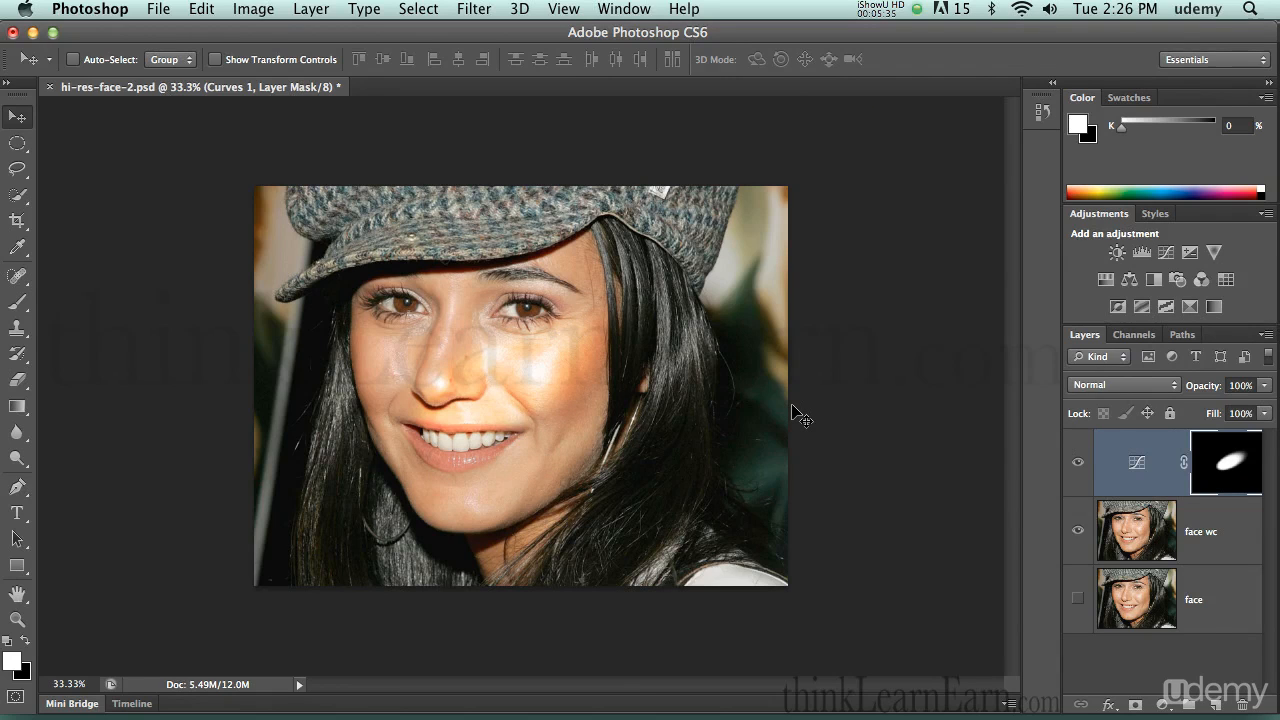
{"action": "key", "text": "super+d"}
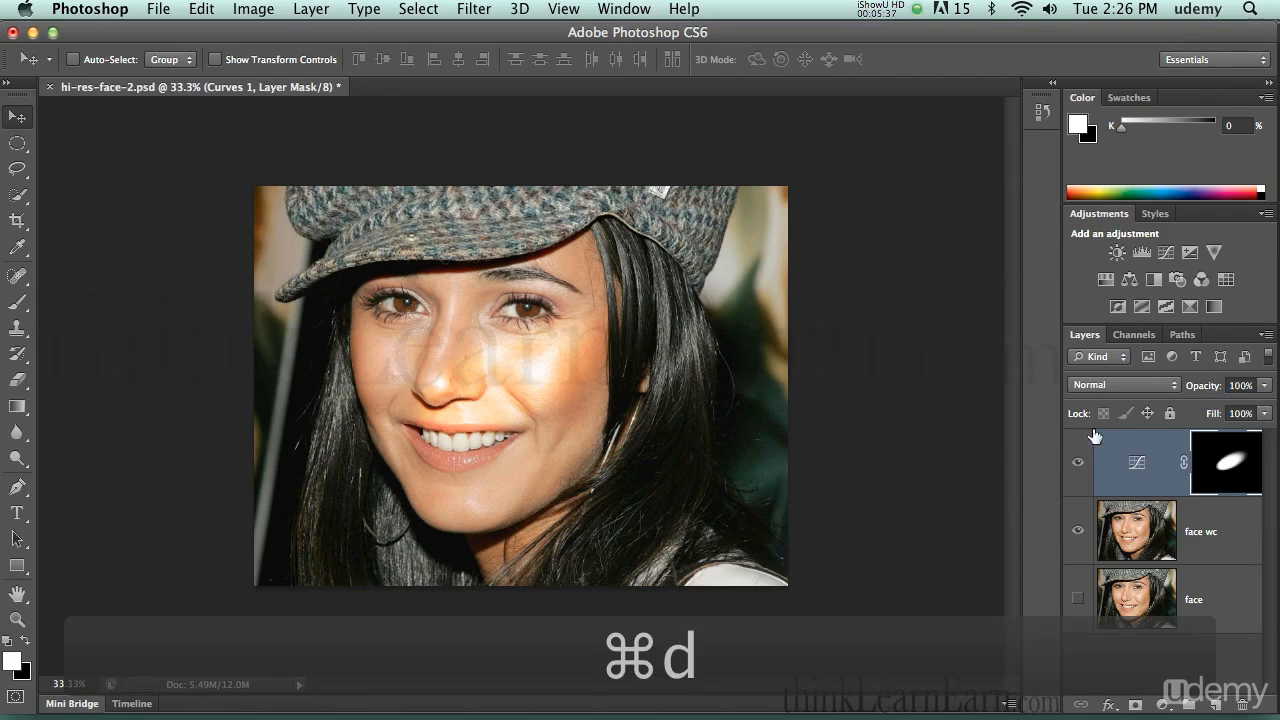
{"action": "left_click_drag", "start_coordinate": [515, 366], "coordinate": [438, 358]}
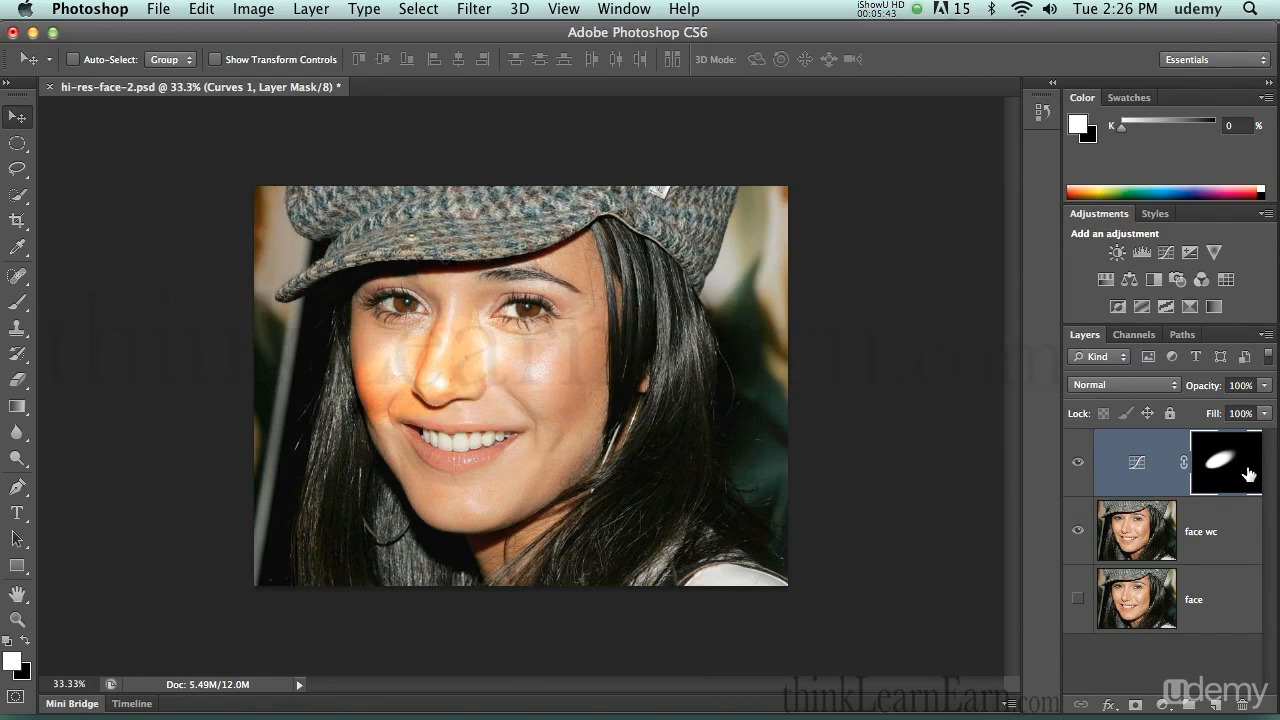
Select the Curves layer's adjustment and its mask in turn, and disable and re-enable the mask repeatedly to compare the image.
{"action": "left_click", "coordinate": [1136, 470]}
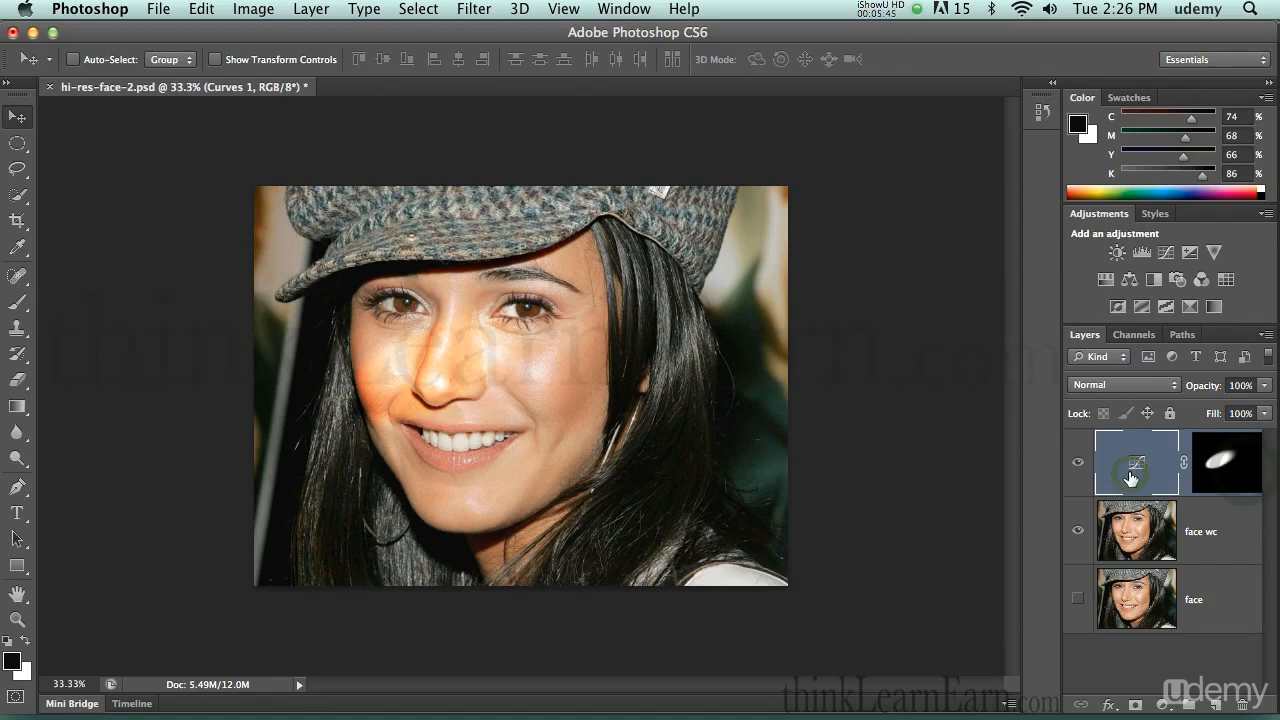
{"action": "left_click", "coordinate": [1240, 468]}
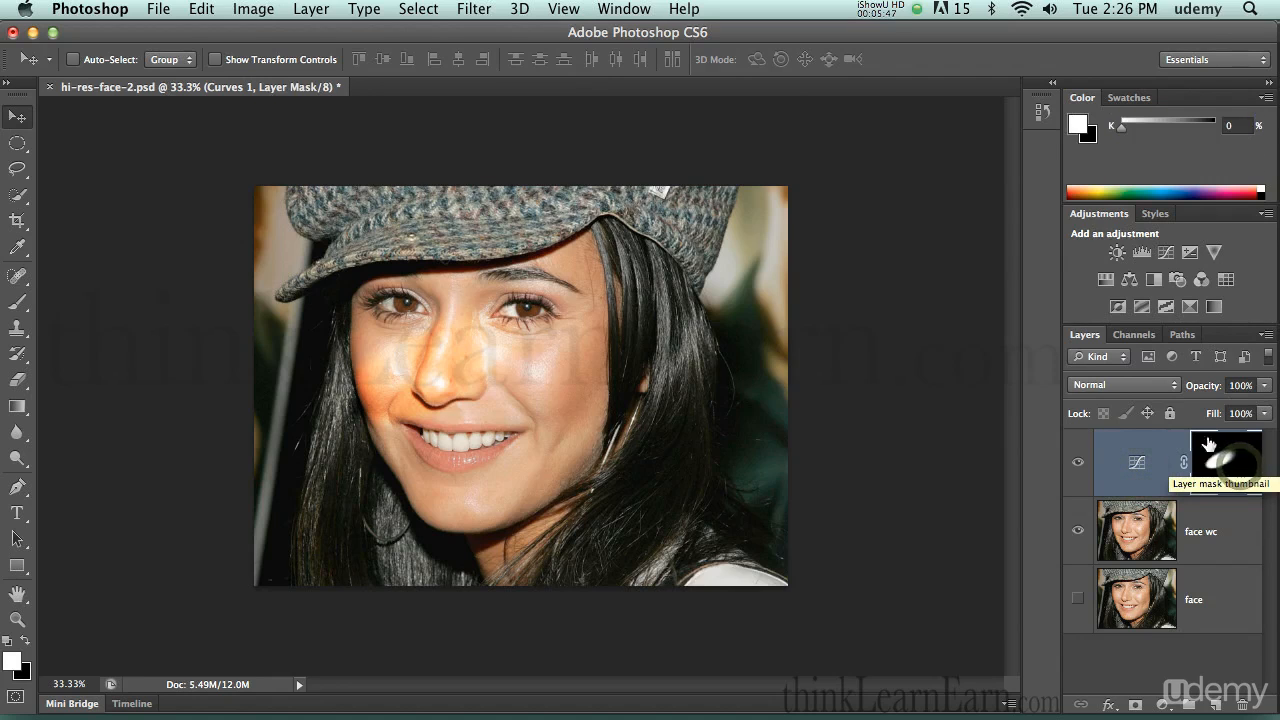
{"action": "key", "text": "shift"}
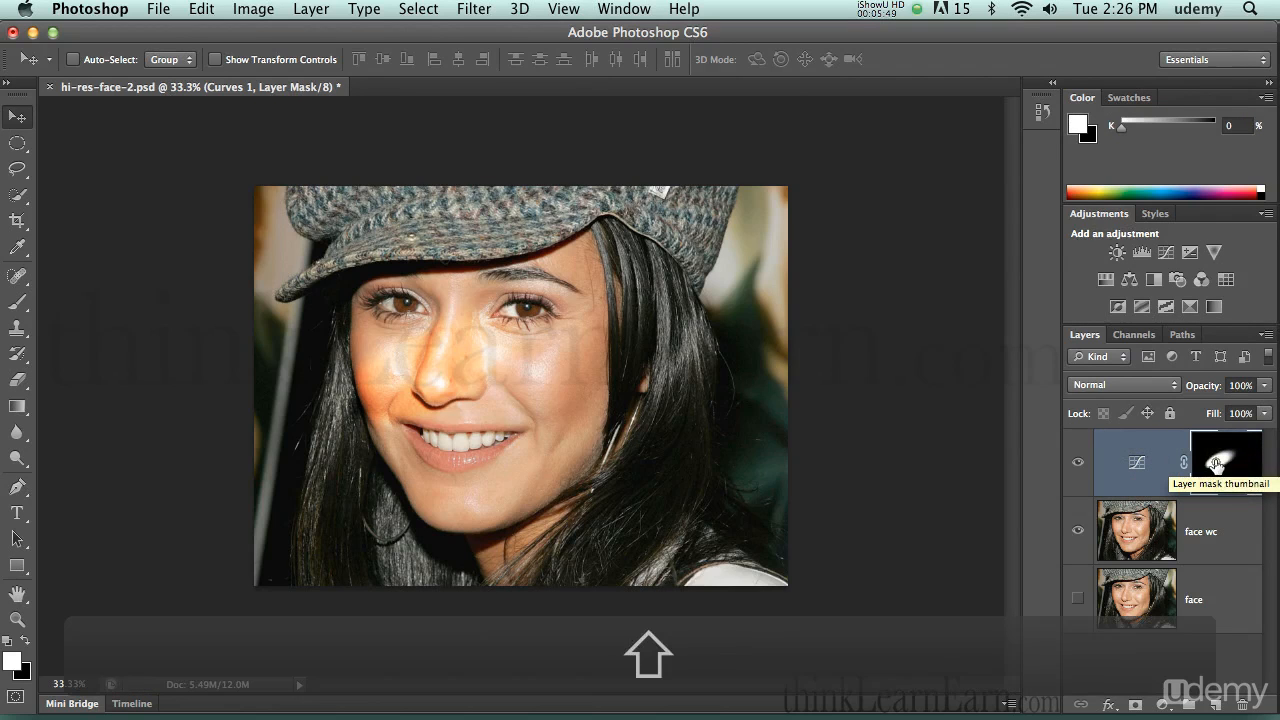
{"action": "left_click", "coordinate": [1216, 463], "text": "shift"}
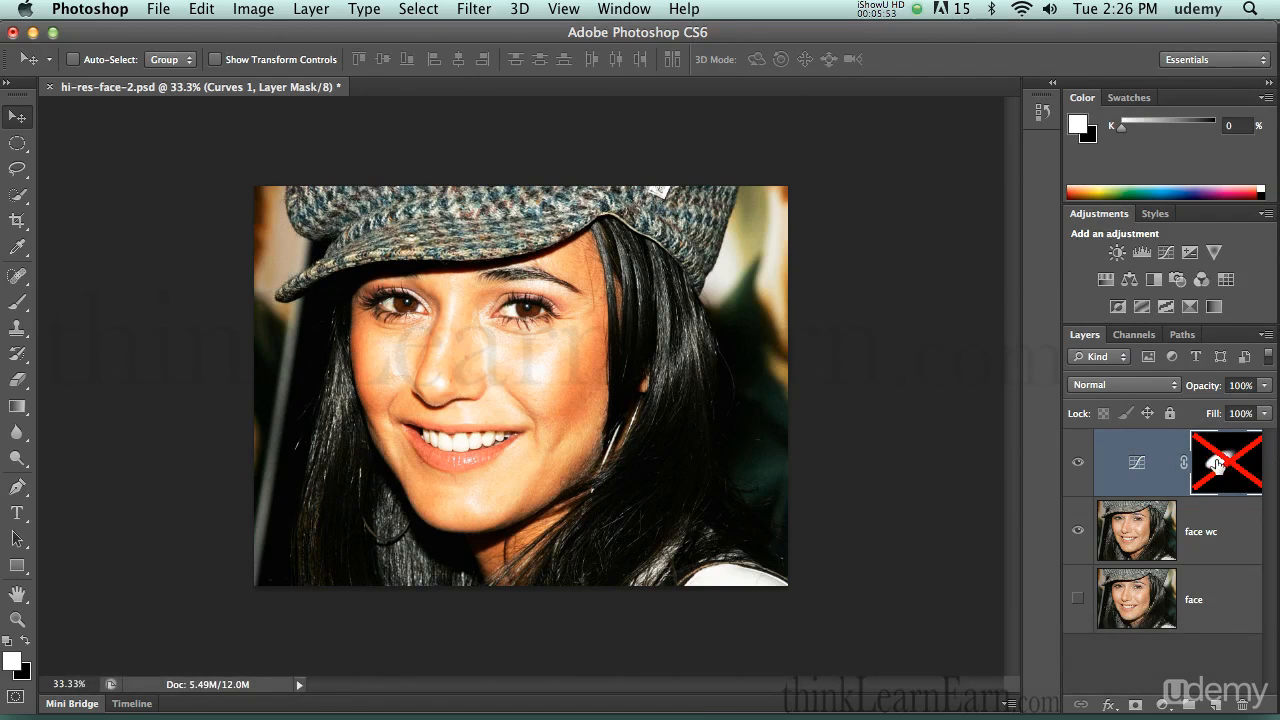
{"action": "key", "text": "shift"}
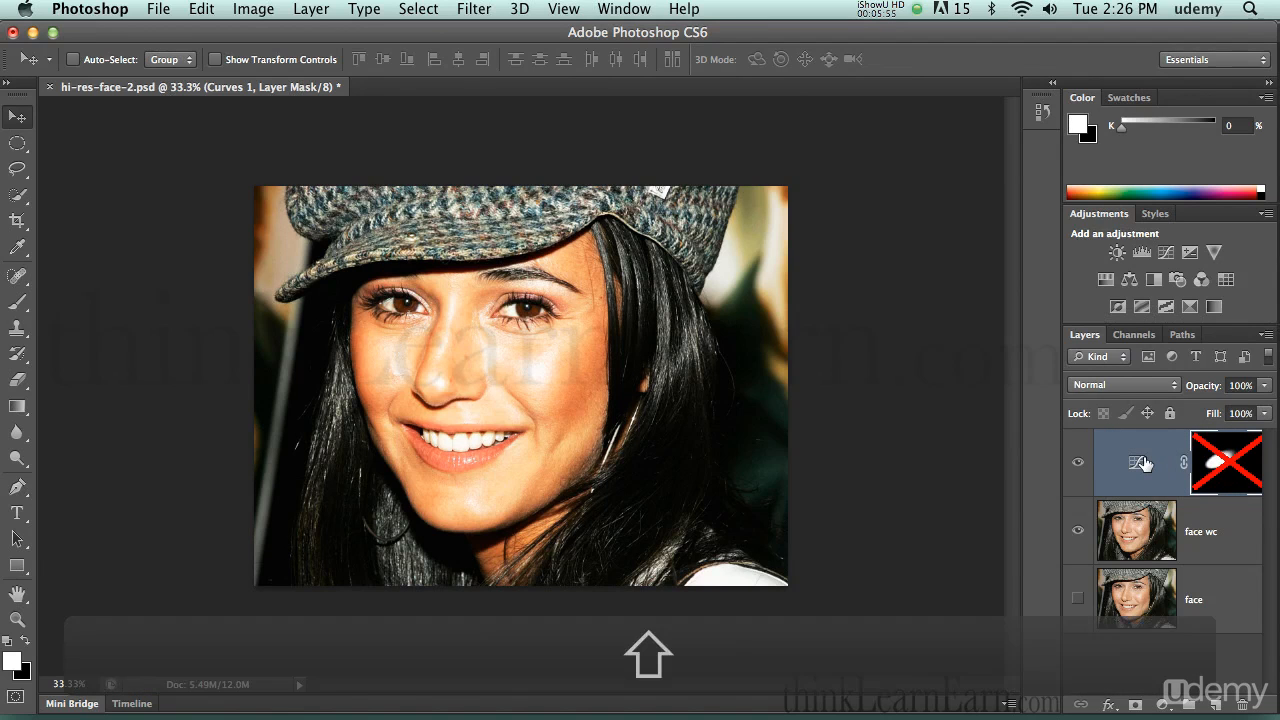
{"action": "left_click", "coordinate": [1228, 466], "text": "shift"}
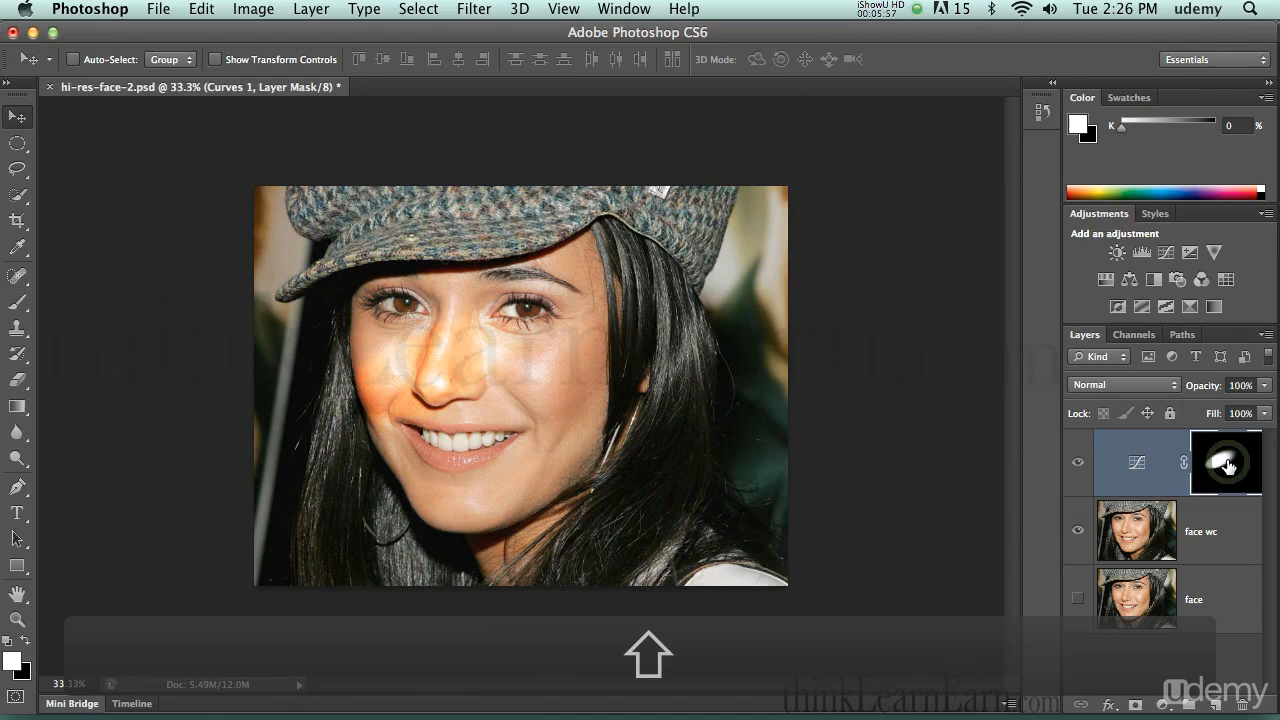
{"action": "left_click", "coordinate": [1228, 466], "text": "shift"}
{"action": "left_click", "coordinate": [1228, 465], "text": "shift"}
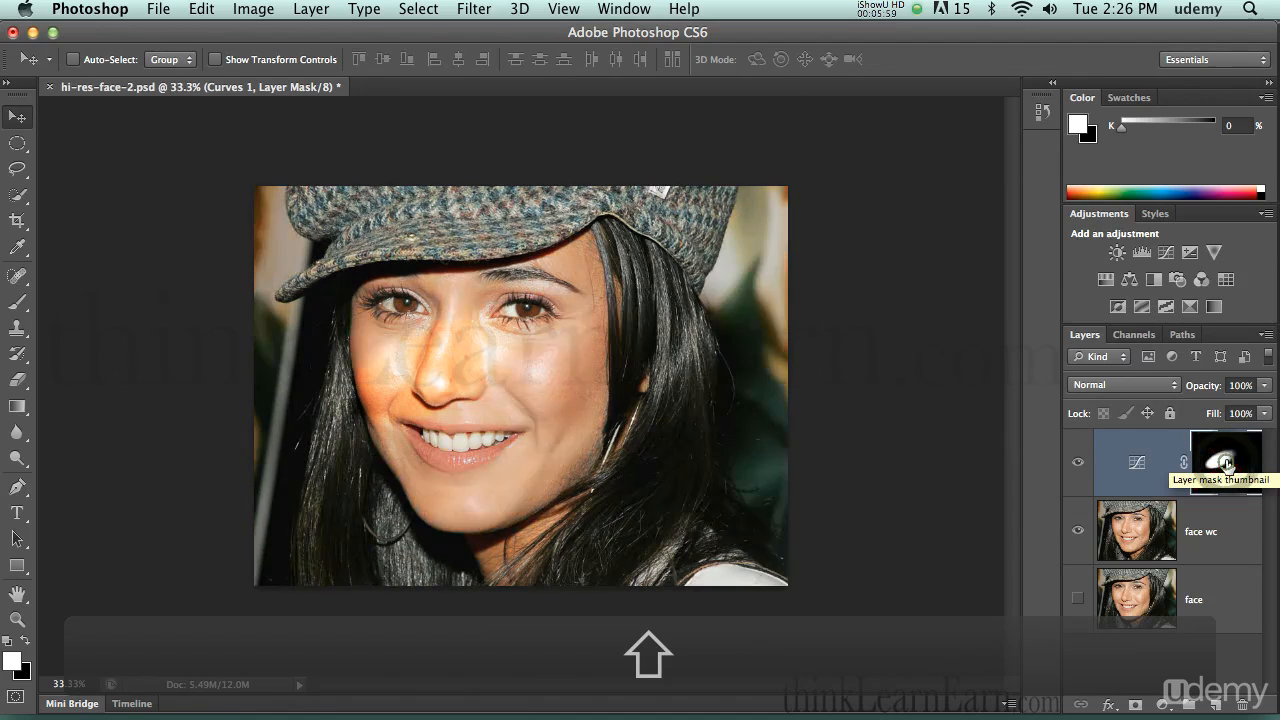
{"action": "left_click", "coordinate": [1228, 465], "text": "shift"}
{"action": "left_click", "coordinate": [1228, 464], "text": "shift"}
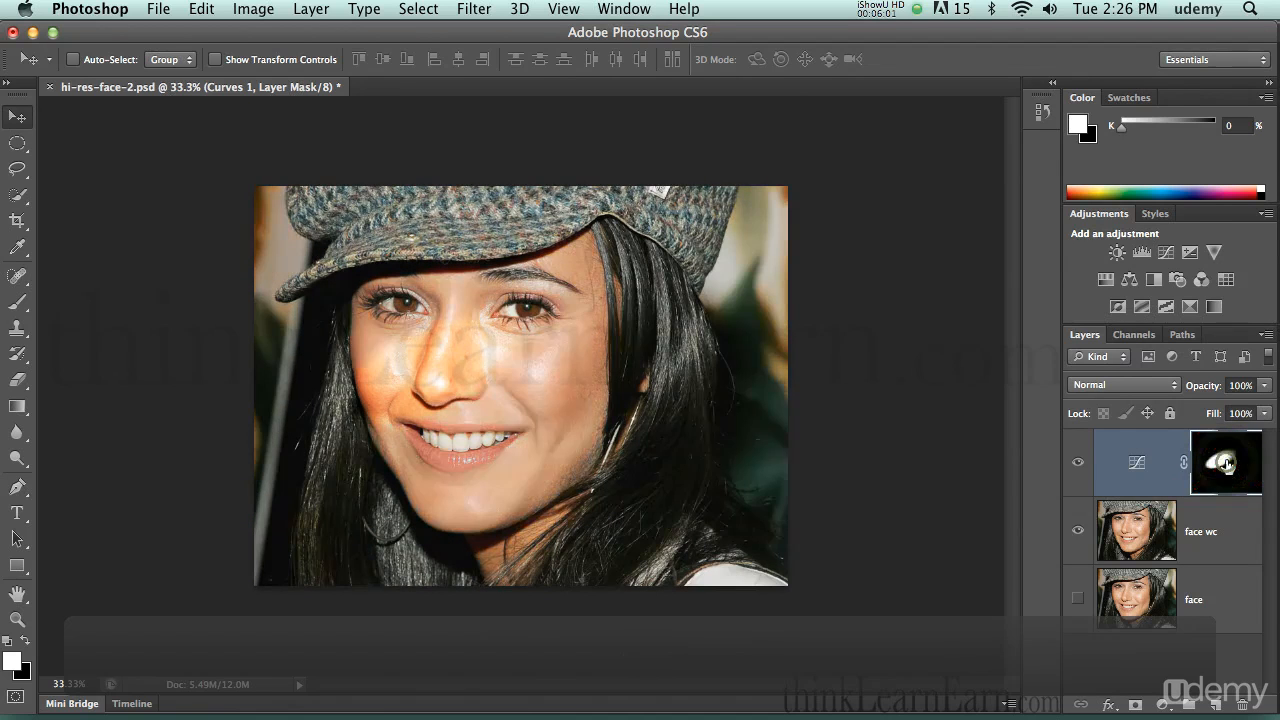
Select the Curves adjustment itself instead of its mask and set the layer's blend mode to Hard Light.
{"action": "left_click", "coordinate": [1118, 464]}
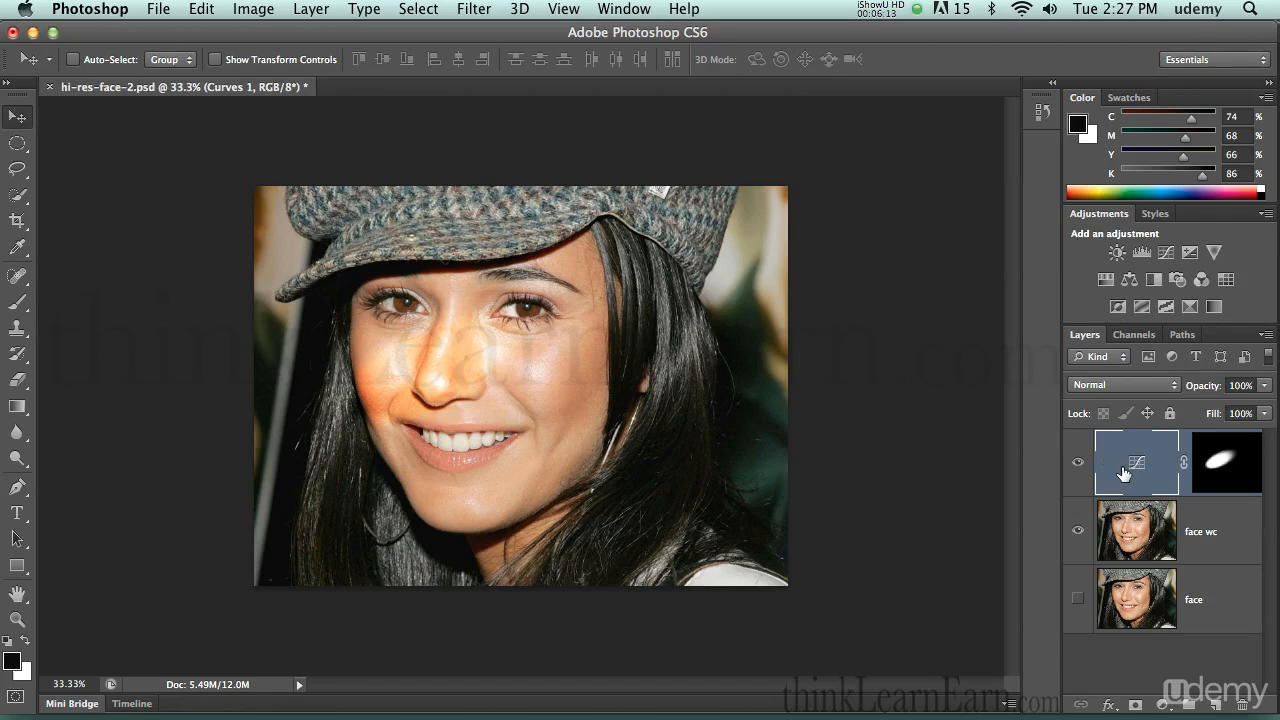
{"action": "left_click", "coordinate": [1116, 400]}
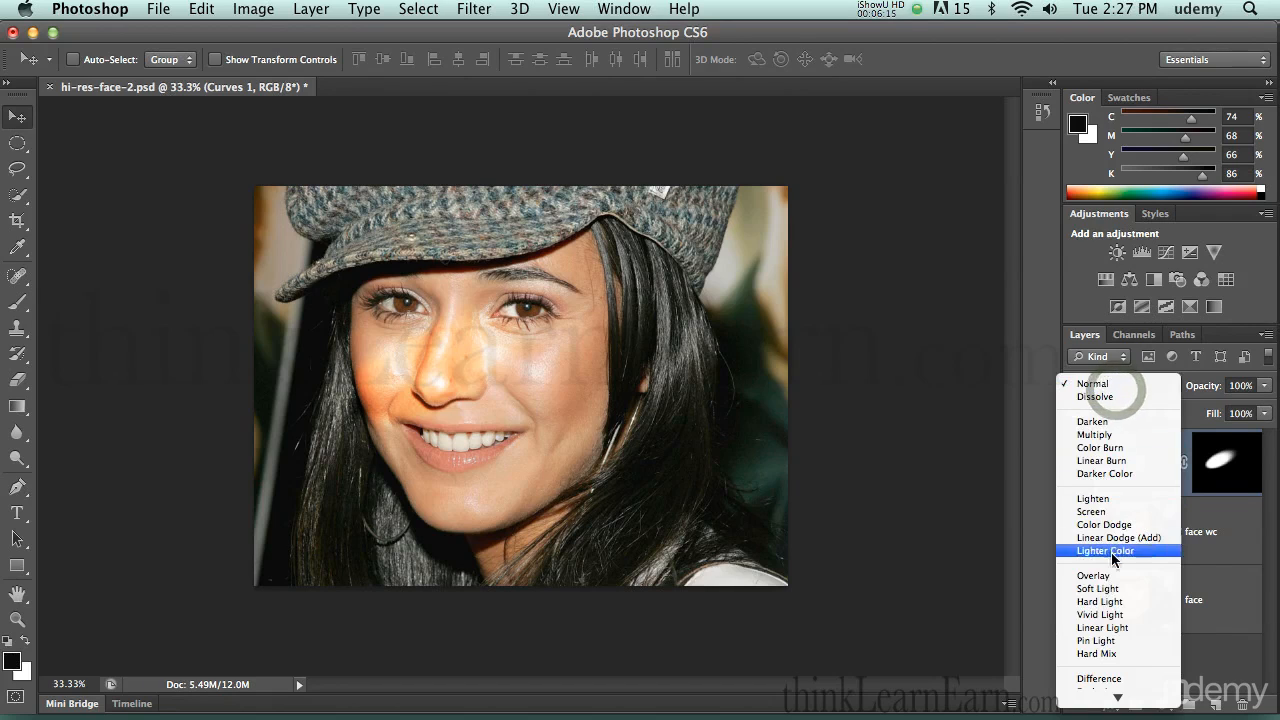
{"action": "left_click", "coordinate": [1111, 602]}
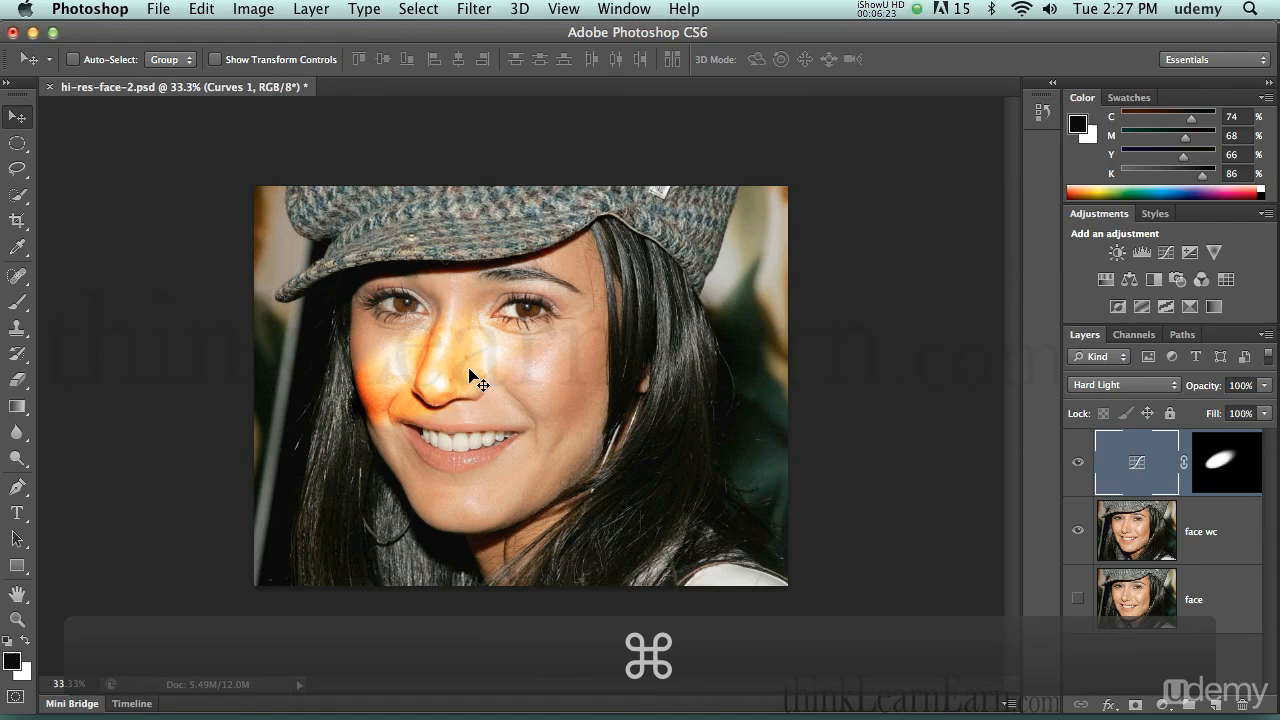
Move and scale the Curves mask to about 167% width and 335% height over the lower face, and rotate it about -53°.
{"action": "key", "text": "super+t"}
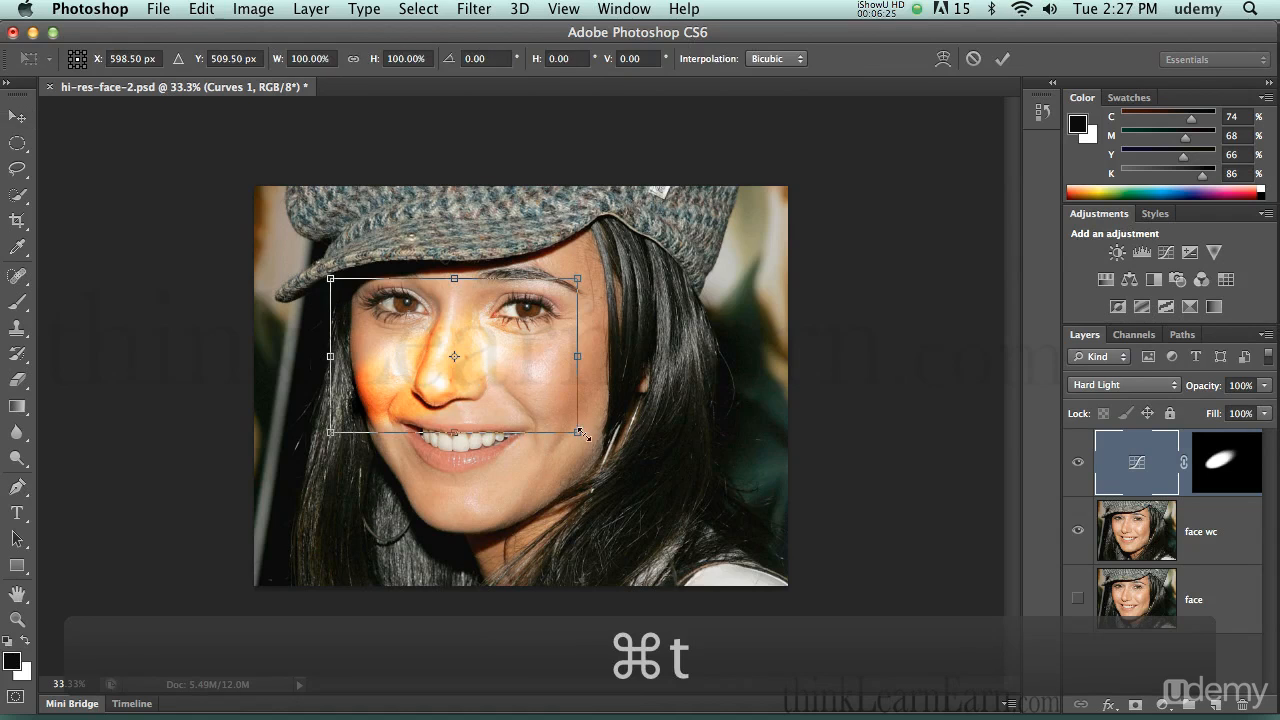
{"action": "left_click_drag", "start_coordinate": [578, 433], "coordinate": [808, 648]}
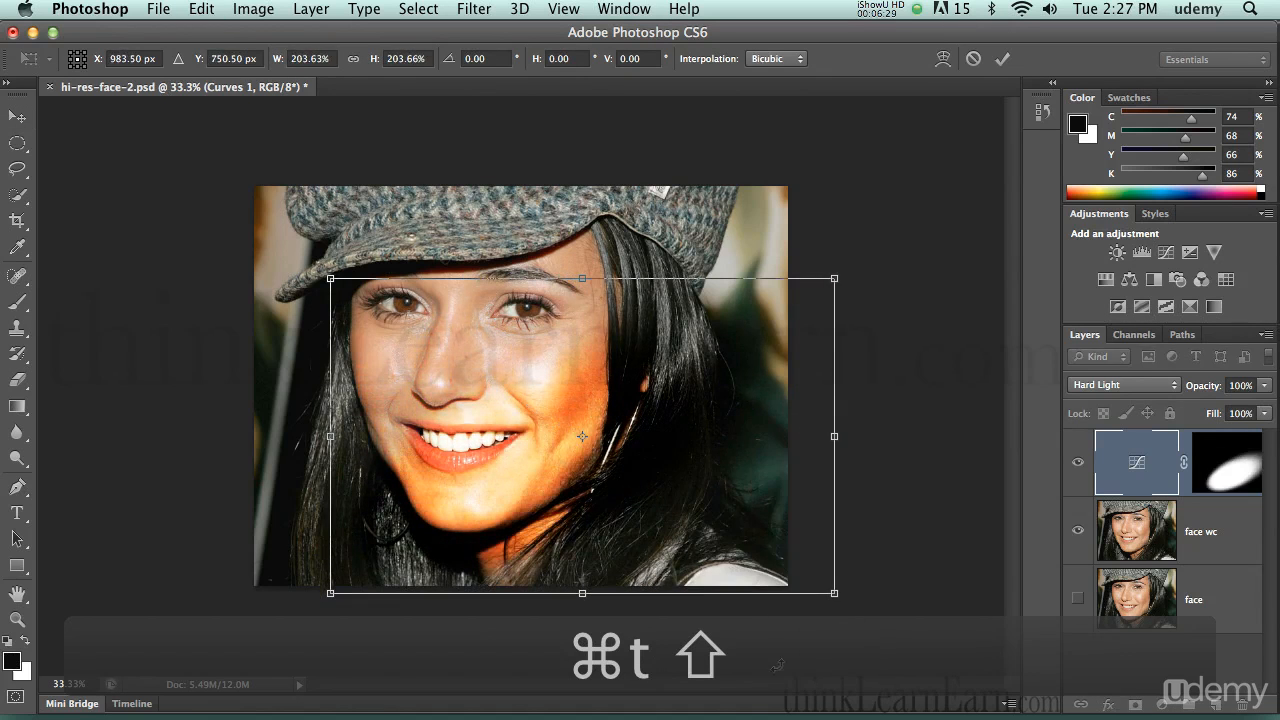
{"action": "left_click_drag", "start_coordinate": [520, 464], "coordinate": [485, 386]}
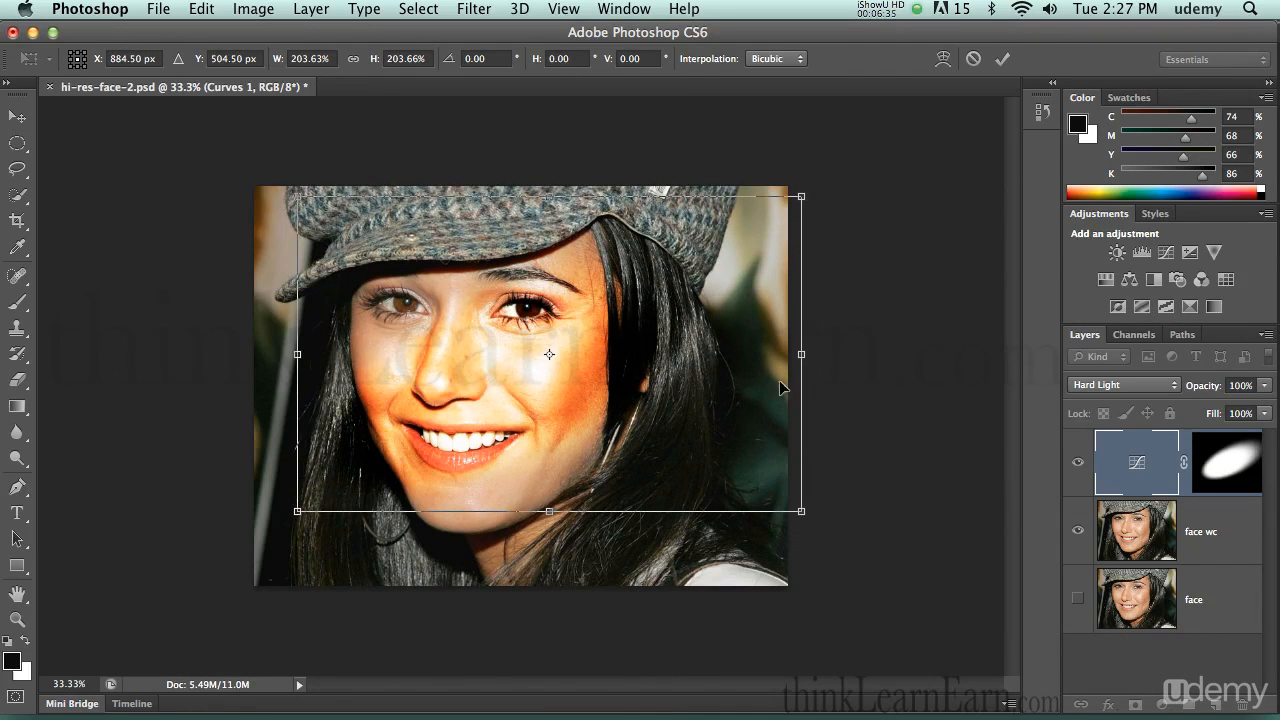
{"action": "left_click_drag", "start_coordinate": [801, 356], "coordinate": [546, 410]}
{"action": "left_click_drag", "start_coordinate": [548, 512], "coordinate": [775, 678]}
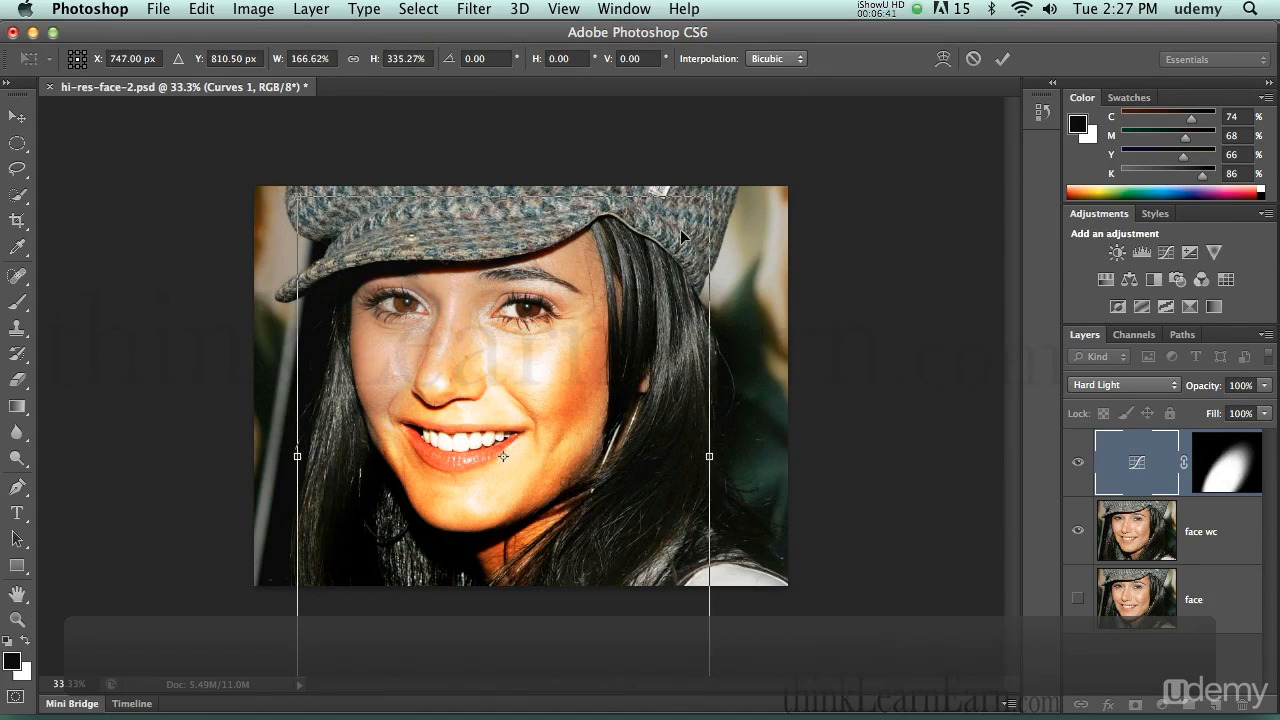
{"action": "left_click_drag", "start_coordinate": [719, 190], "coordinate": [431, 164]}
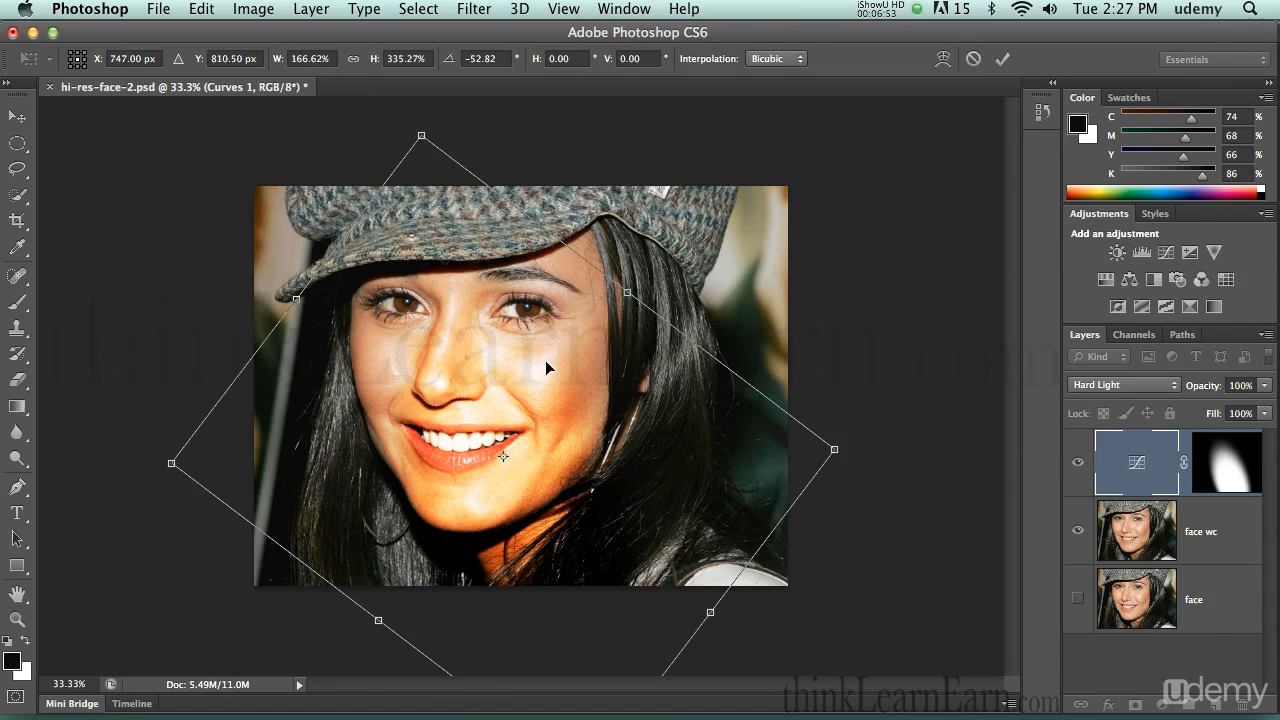
{"action": "key", "text": "Return"}
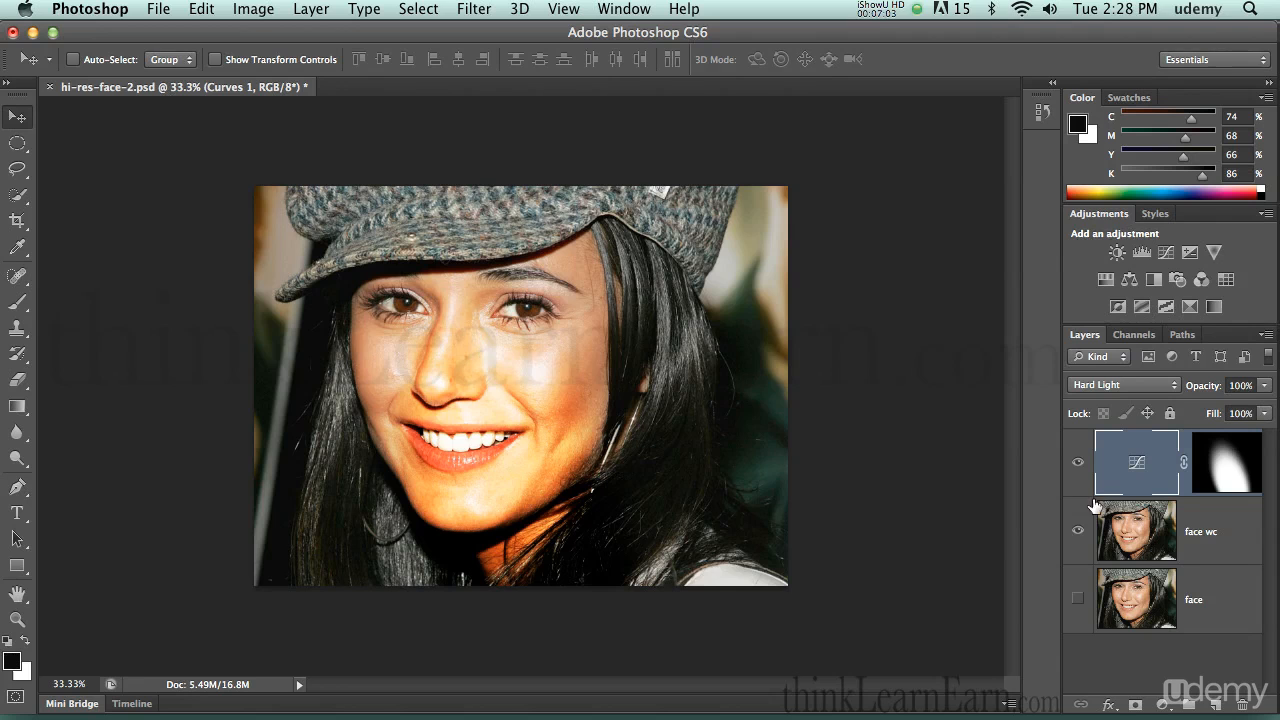
Disable and re-enable the Curves layer mask to compare, and delete the mask from the layer.
{"action": "left_click", "coordinate": [1226, 471], "text": "shift"}
{"action": "left_click", "coordinate": [1226, 471], "text": "shift"}
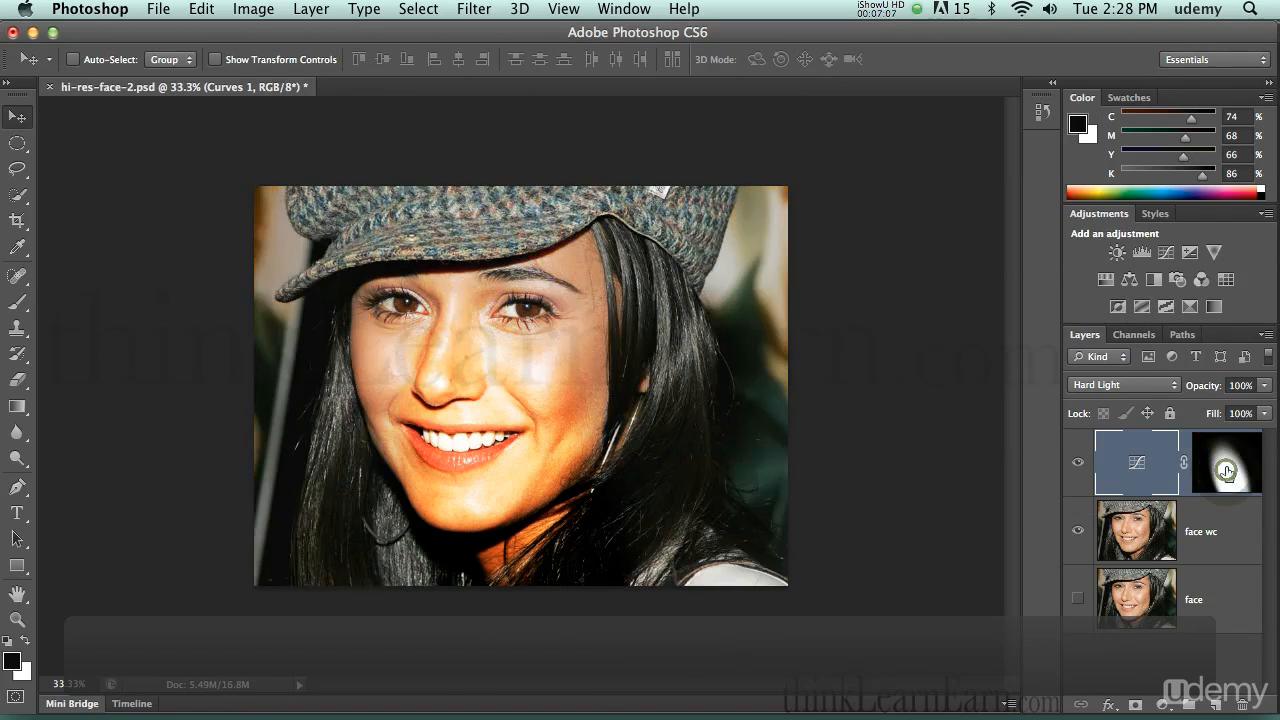
{"action": "left_click_drag", "start_coordinate": [1226, 472], "coordinate": [1250, 710]}
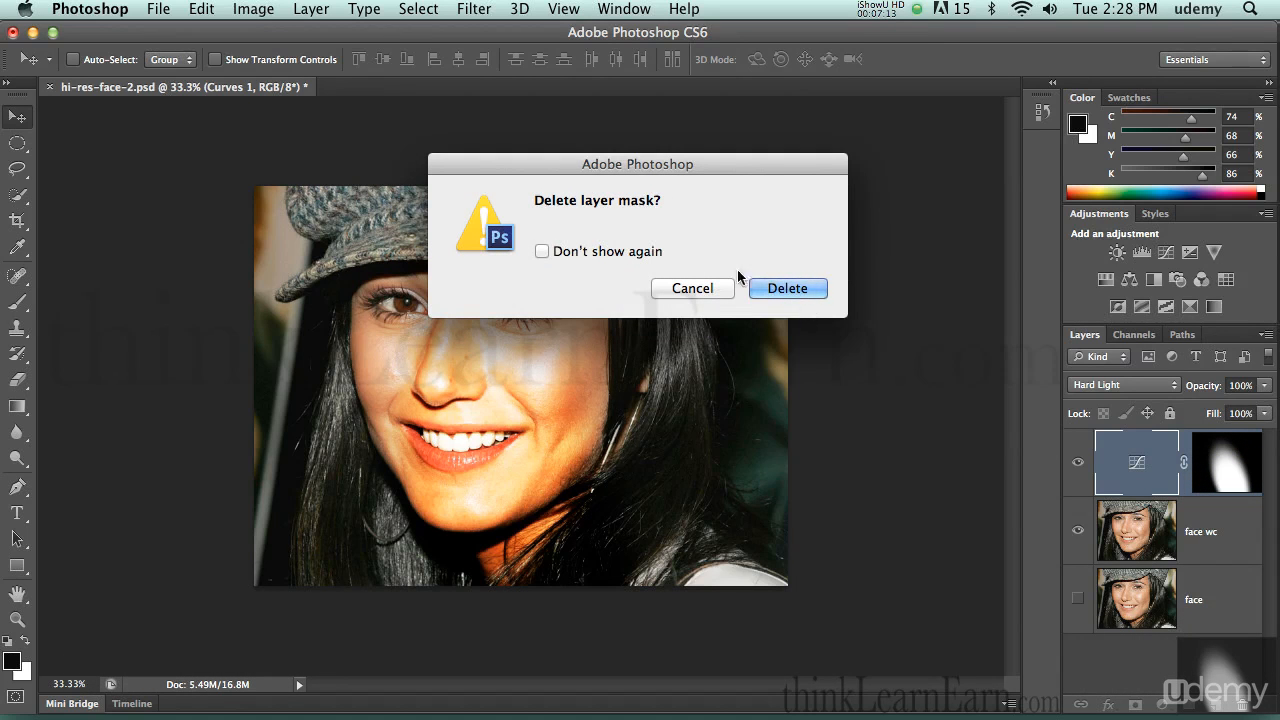
{"action": "left_click", "coordinate": [788, 290]}
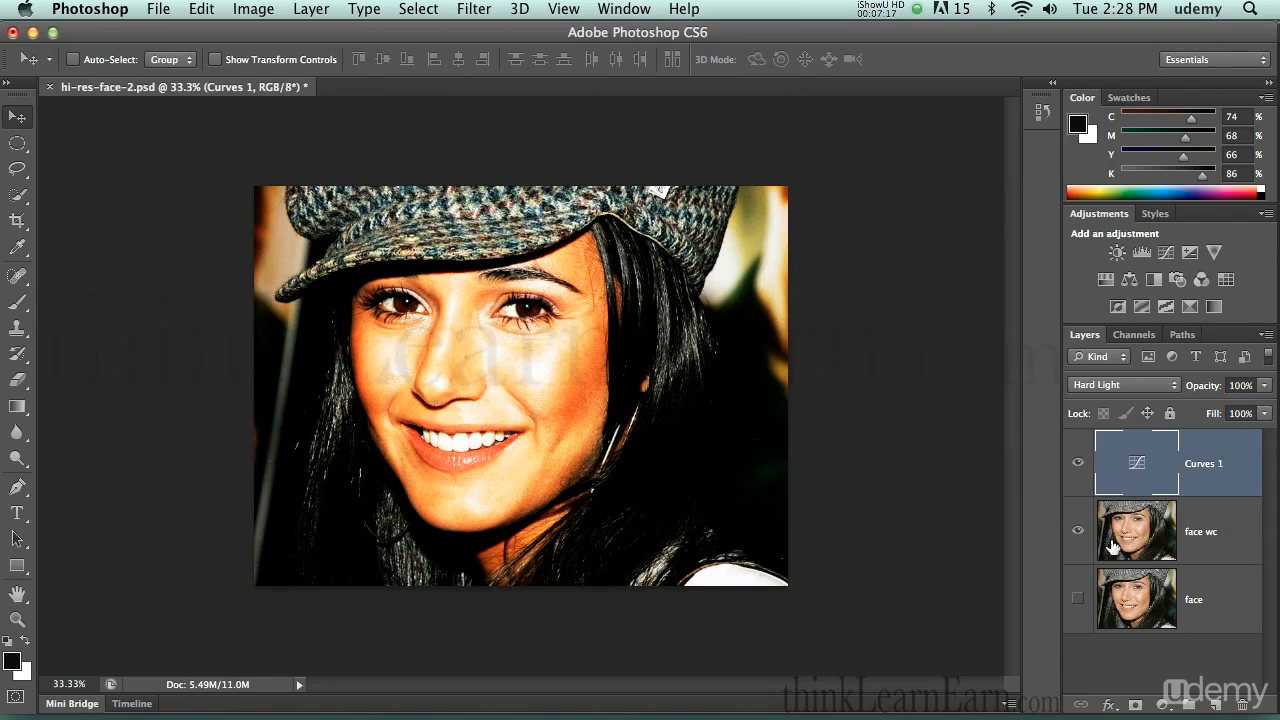
Reset the Curves adjustment to the Default preset and close its properties.
{"action": "double_click", "coordinate": [1141, 463]}
{"action": "left_click", "coordinate": [1000, 184]}
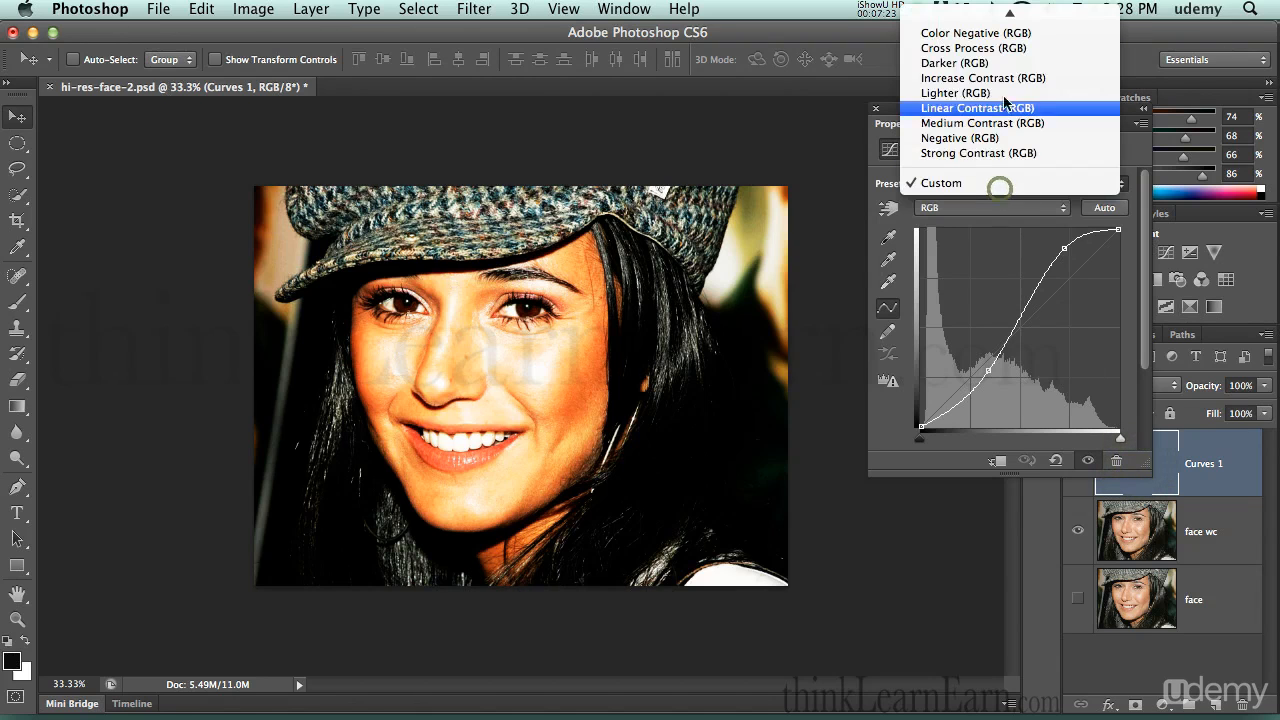
{"action": "left_click", "coordinate": [975, 17]}
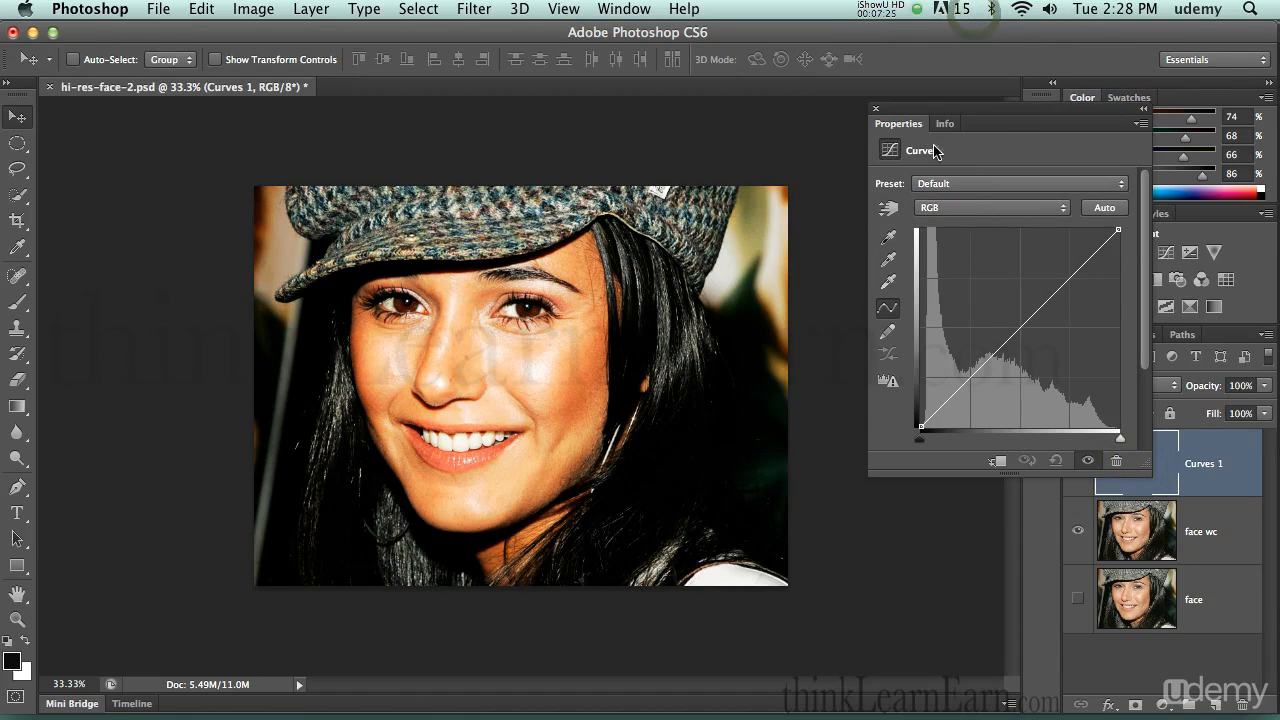
{"action": "left_click", "coordinate": [873, 112]}
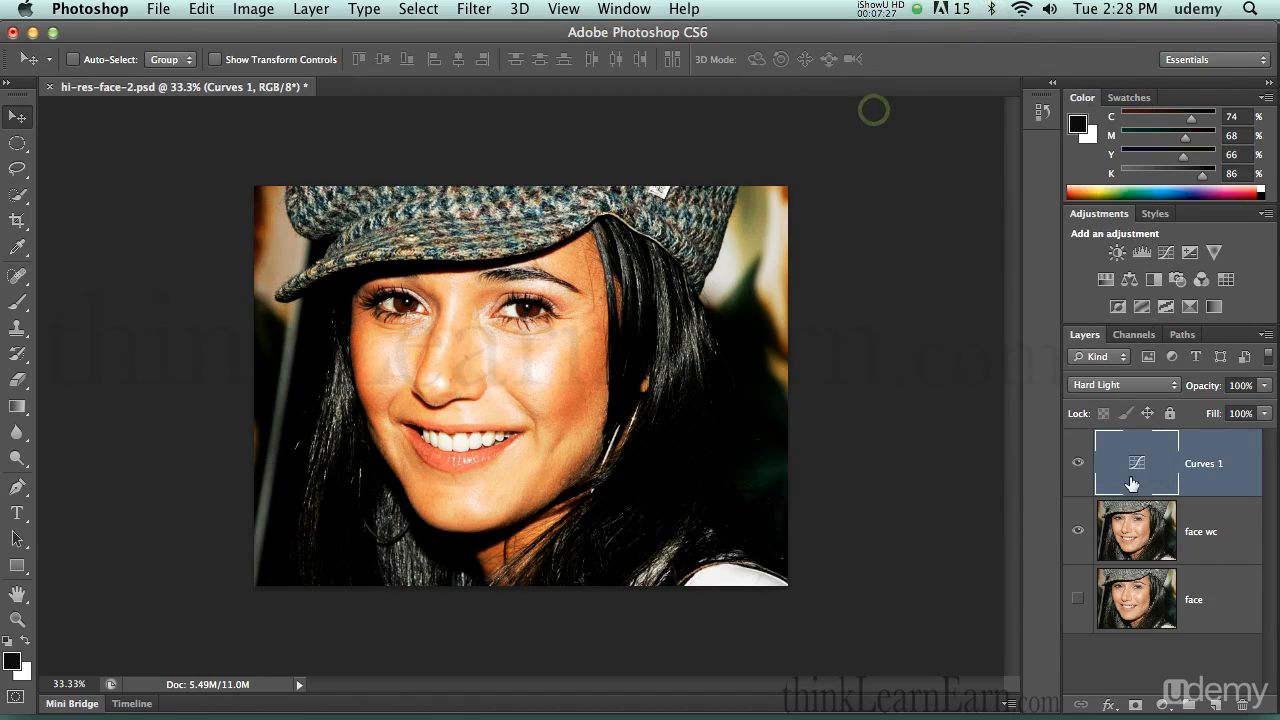
Toggle the visibility of the Curves 1 layer to compare the portrait with and without its Hard Light effect.
{"action": "left_click", "coordinate": [1078, 464]}
{"action": "left_click", "coordinate": [1078, 464]}
{"action": "left_click", "coordinate": [1078, 464]}
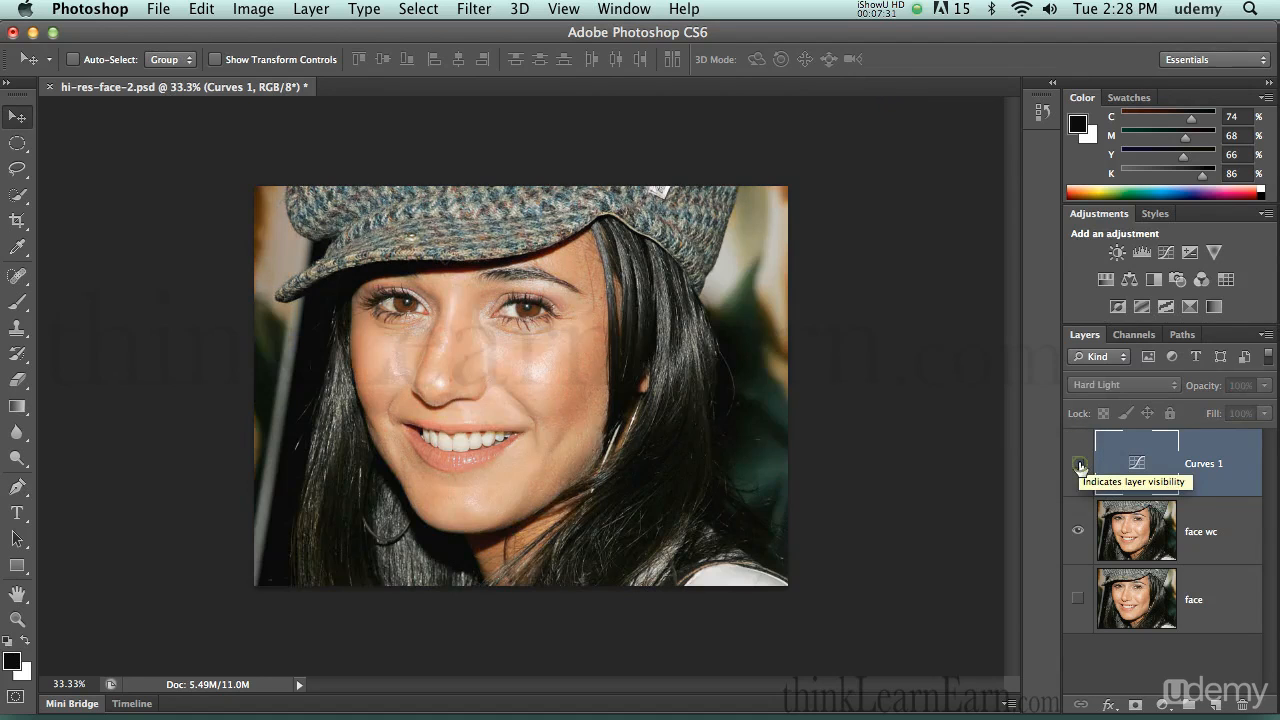
{"action": "left_click", "coordinate": [1078, 464]}
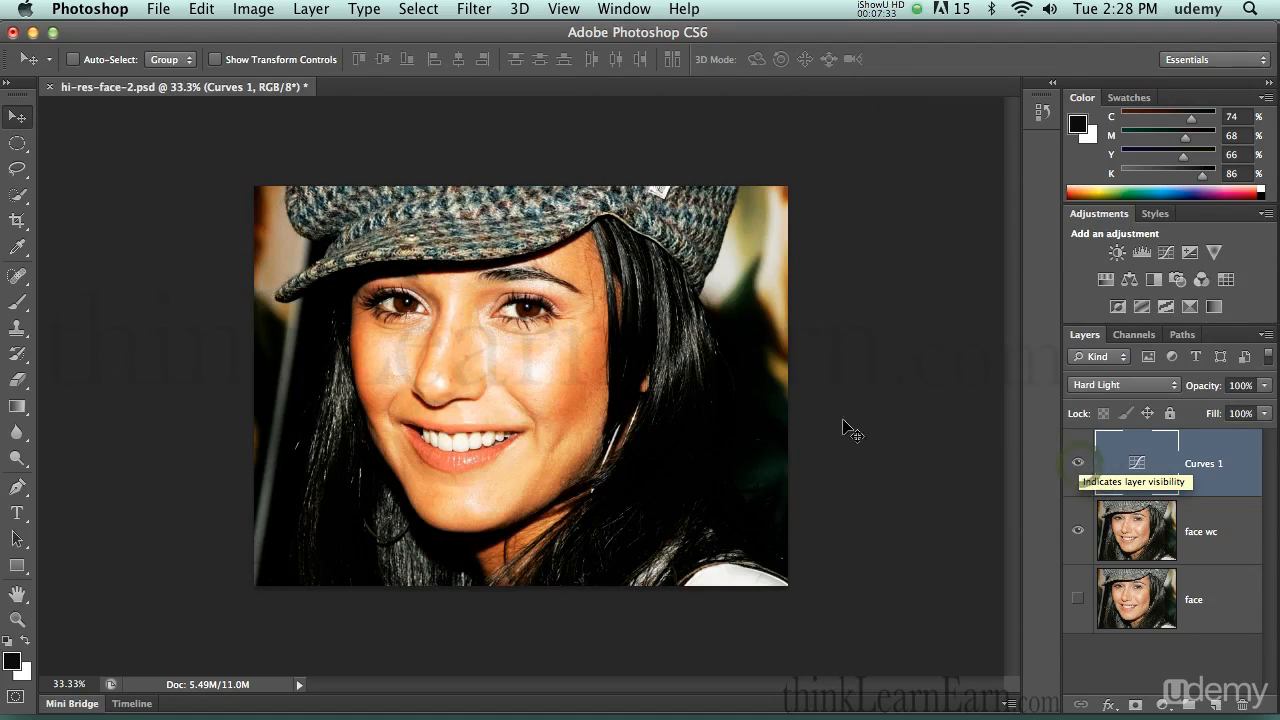